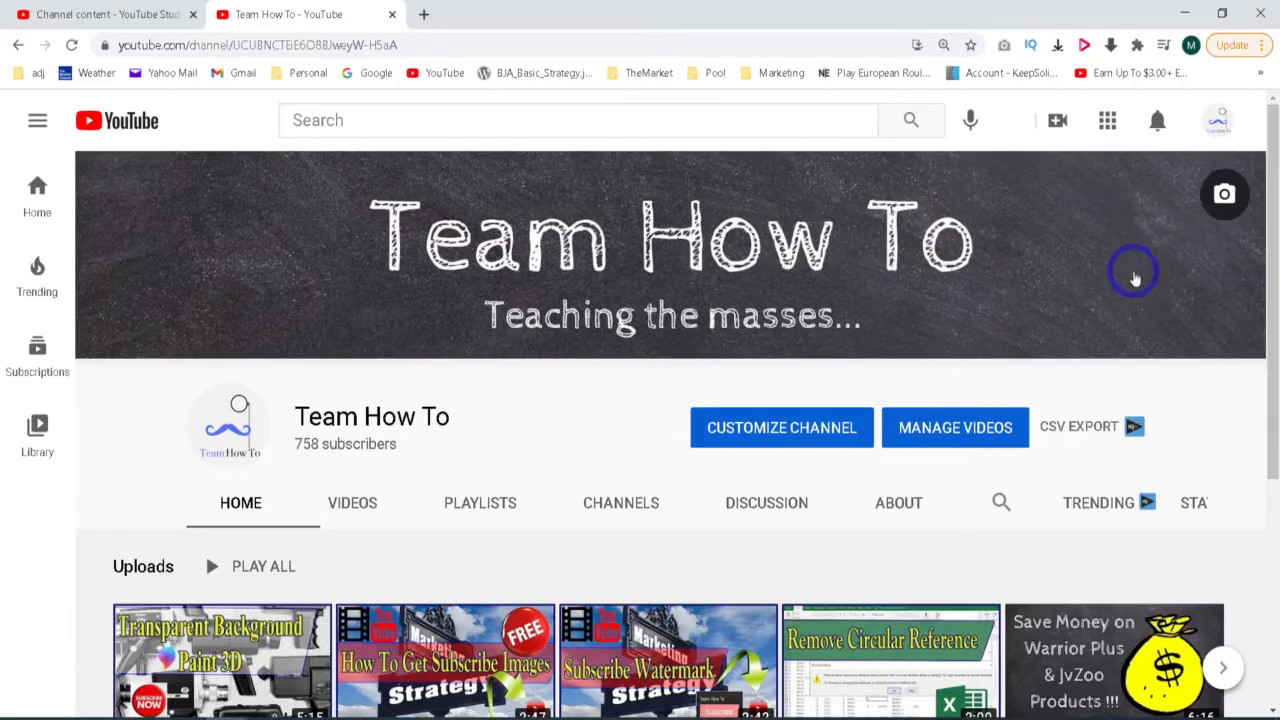
- Open the unlisted video uploaded Feb 16, 2021 from the channel content in the YouTube Studio video editor
{"action": "left_click", "coordinate": [1220, 125]}
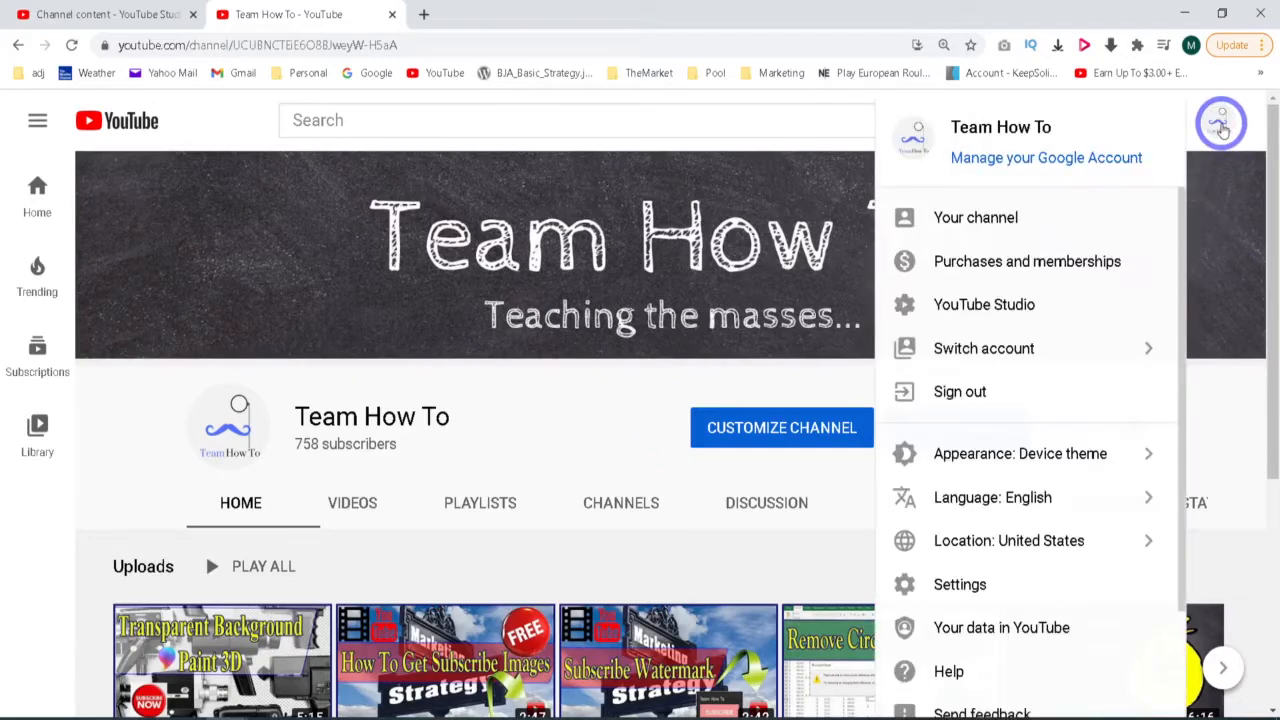
{"action": "left_click", "coordinate": [1015, 306]}
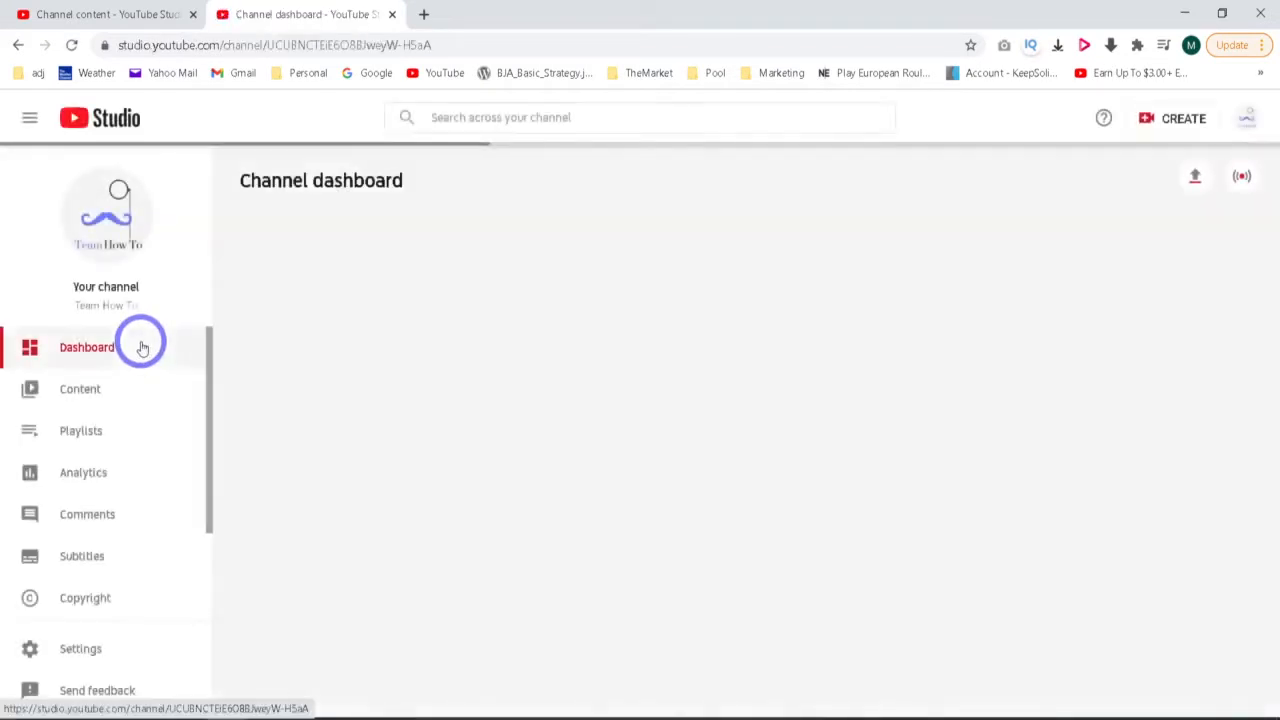
{"action": "left_click", "coordinate": [96, 393]}
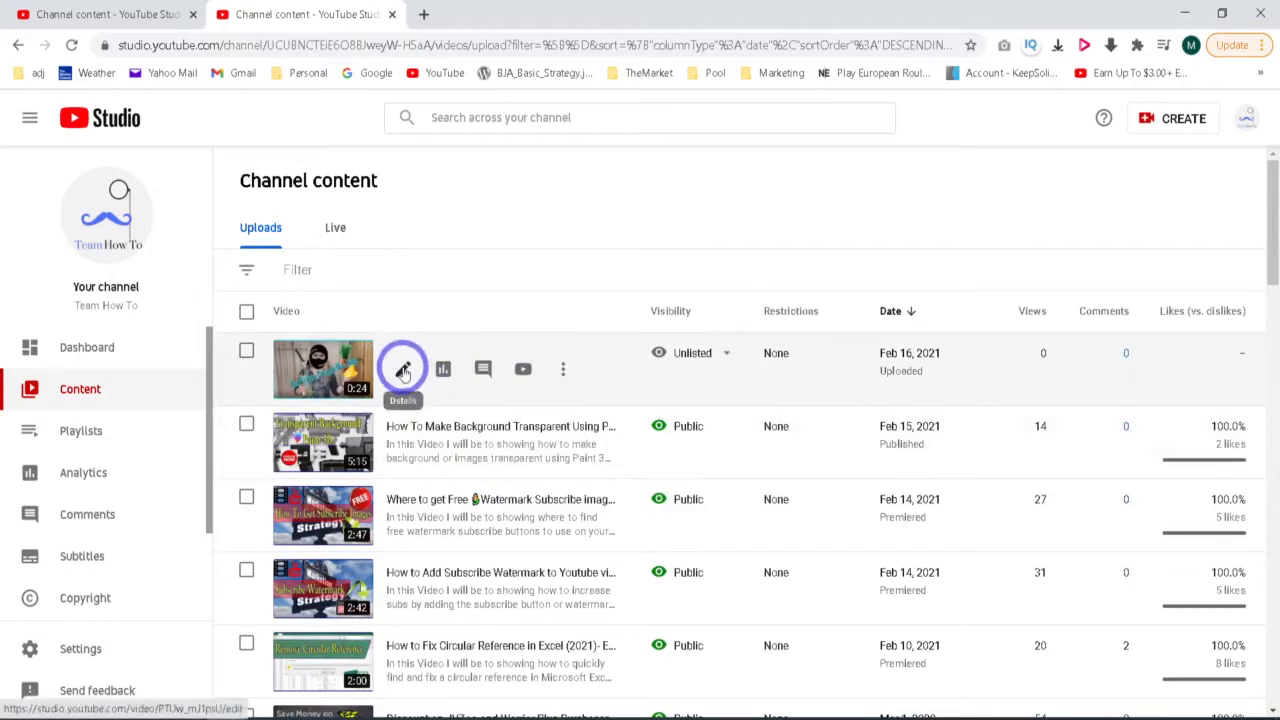
{"action": "left_click", "coordinate": [402, 371]}
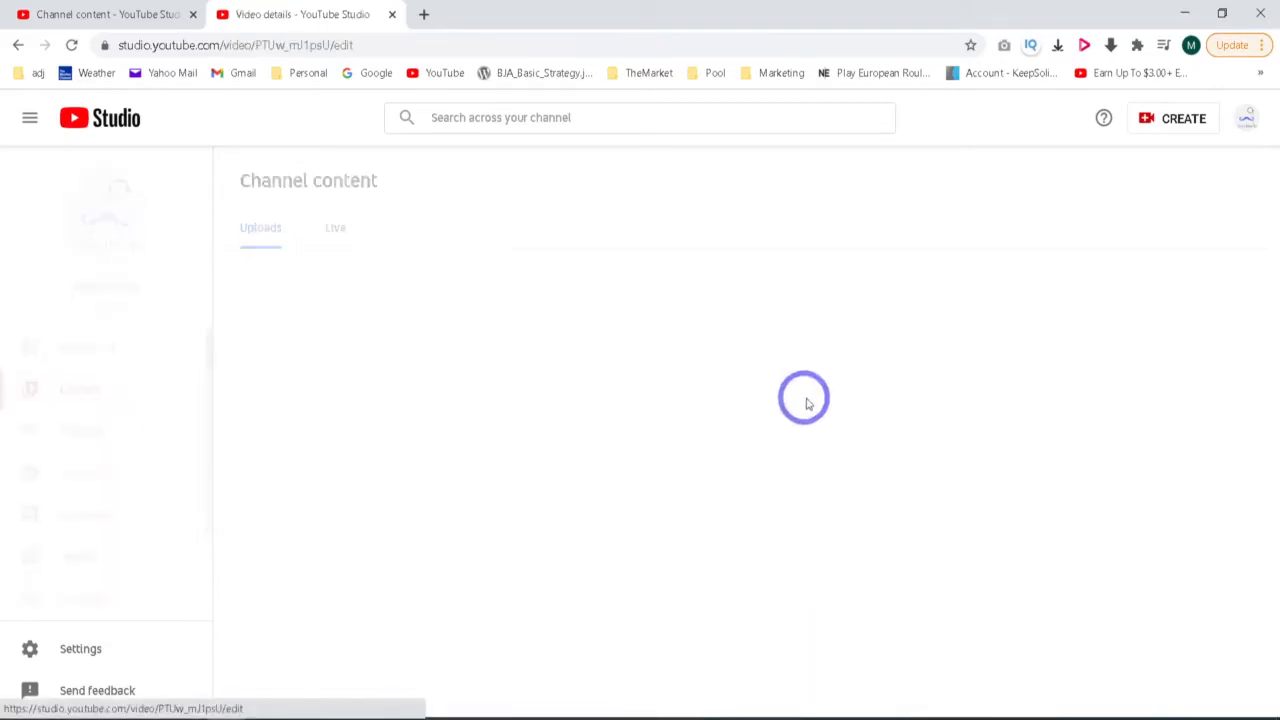
{"action": "left_click", "coordinate": [75, 481]}
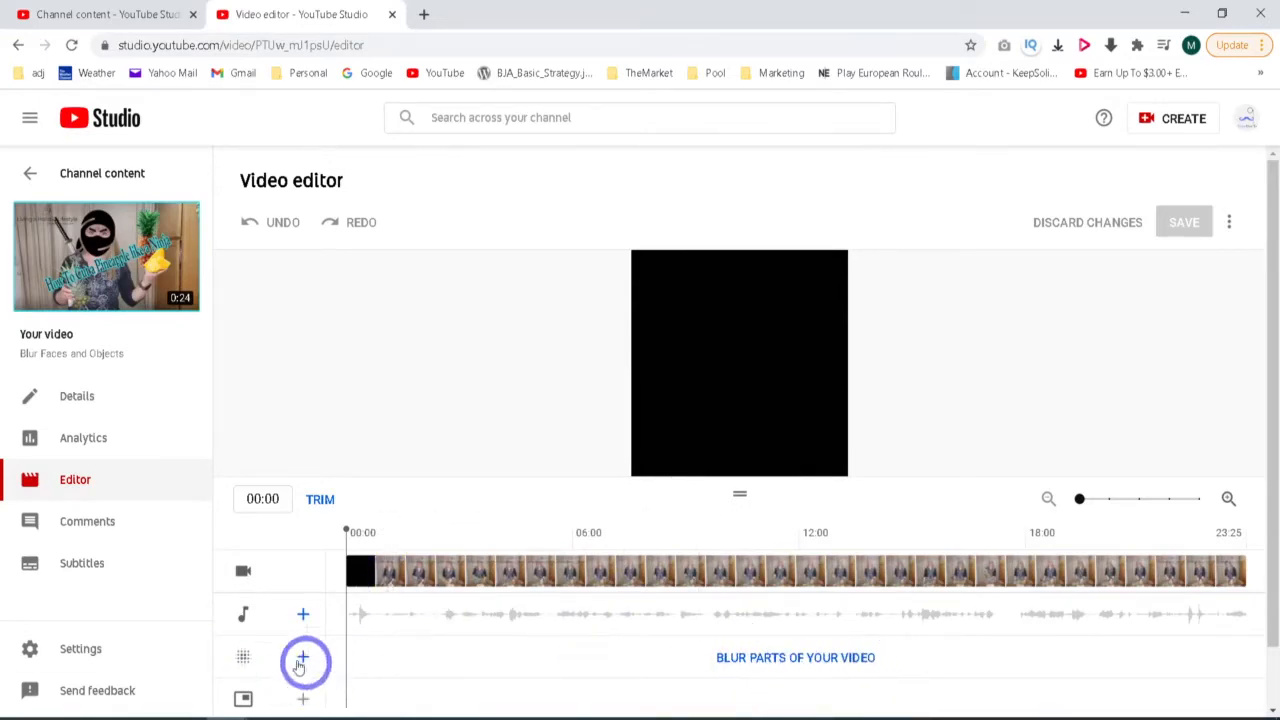
- Add a face blur to the video, selecting the detected woman's face and applying it
{"action": "left_click", "coordinate": [749, 662]}
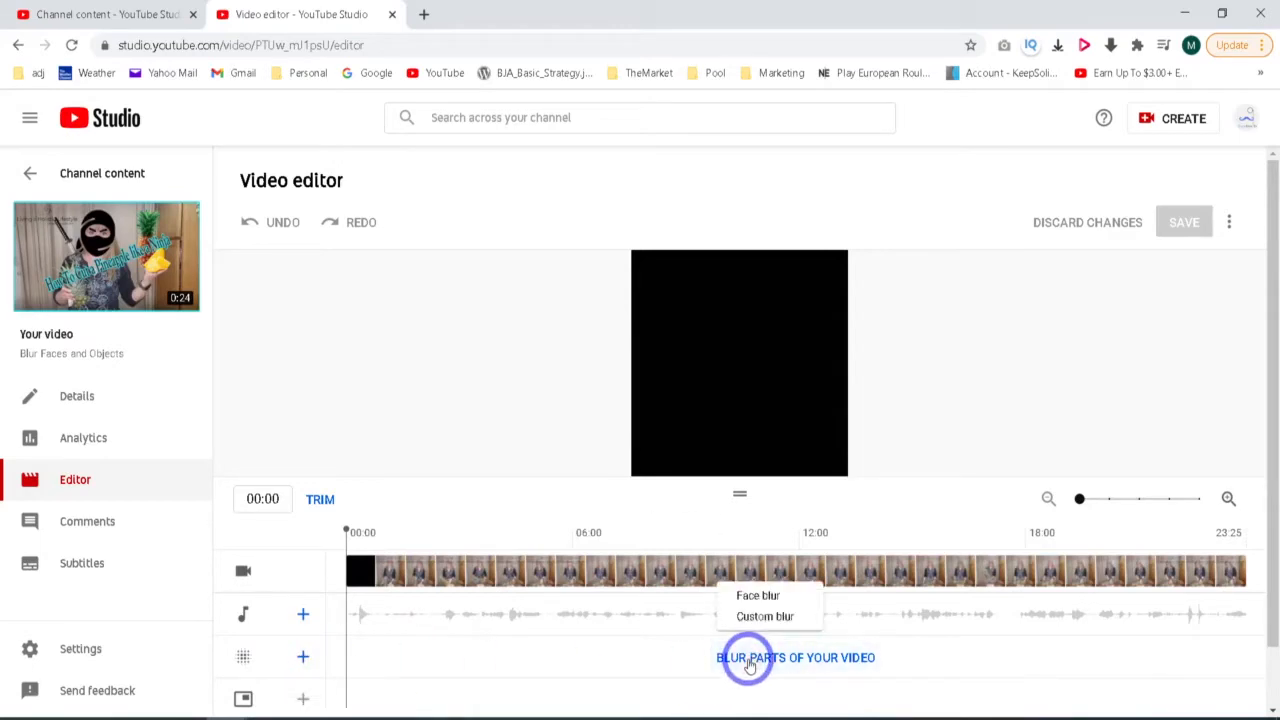
{"action": "left_click", "coordinate": [778, 600]}
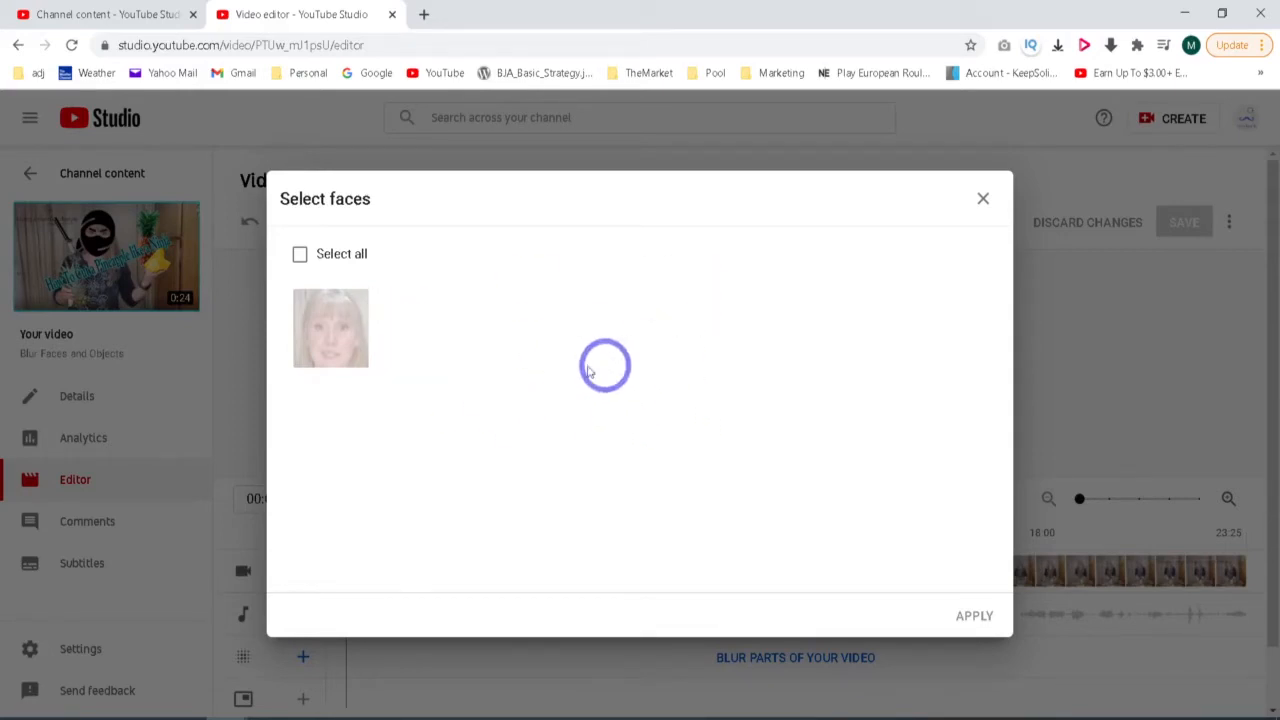
{"action": "left_click", "coordinate": [331, 323]}
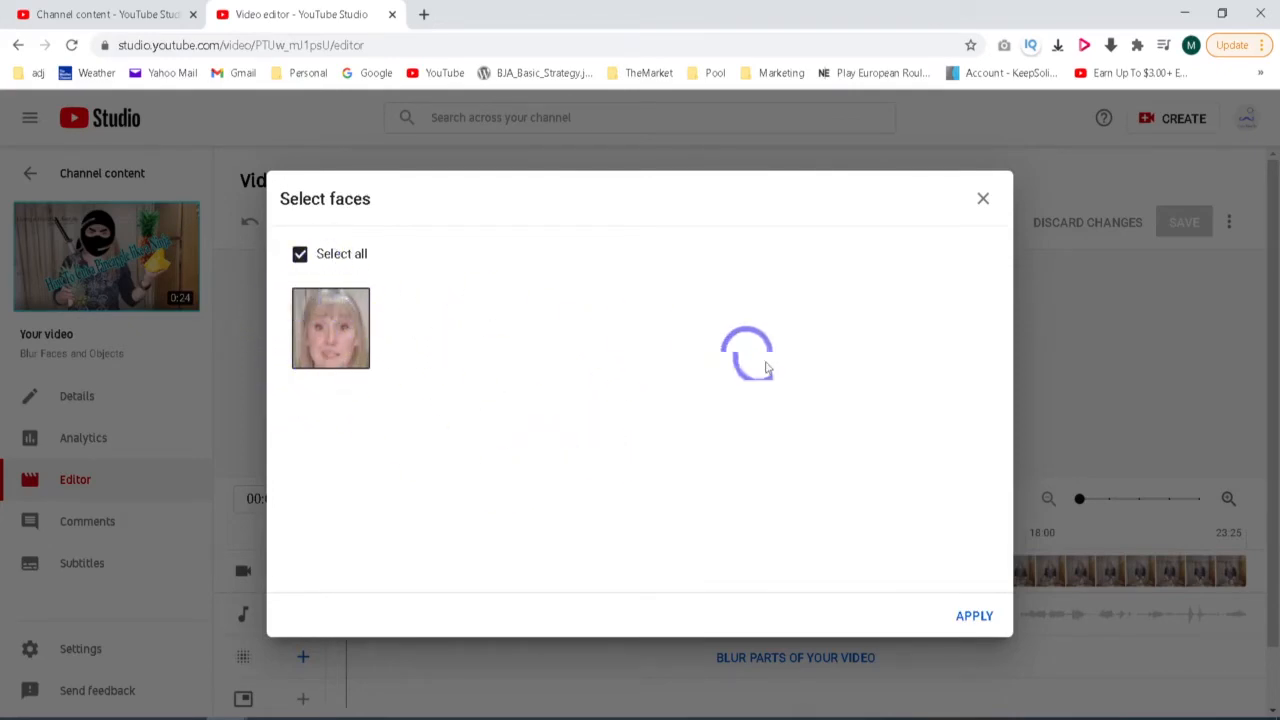
{"action": "left_click", "coordinate": [976, 617]}
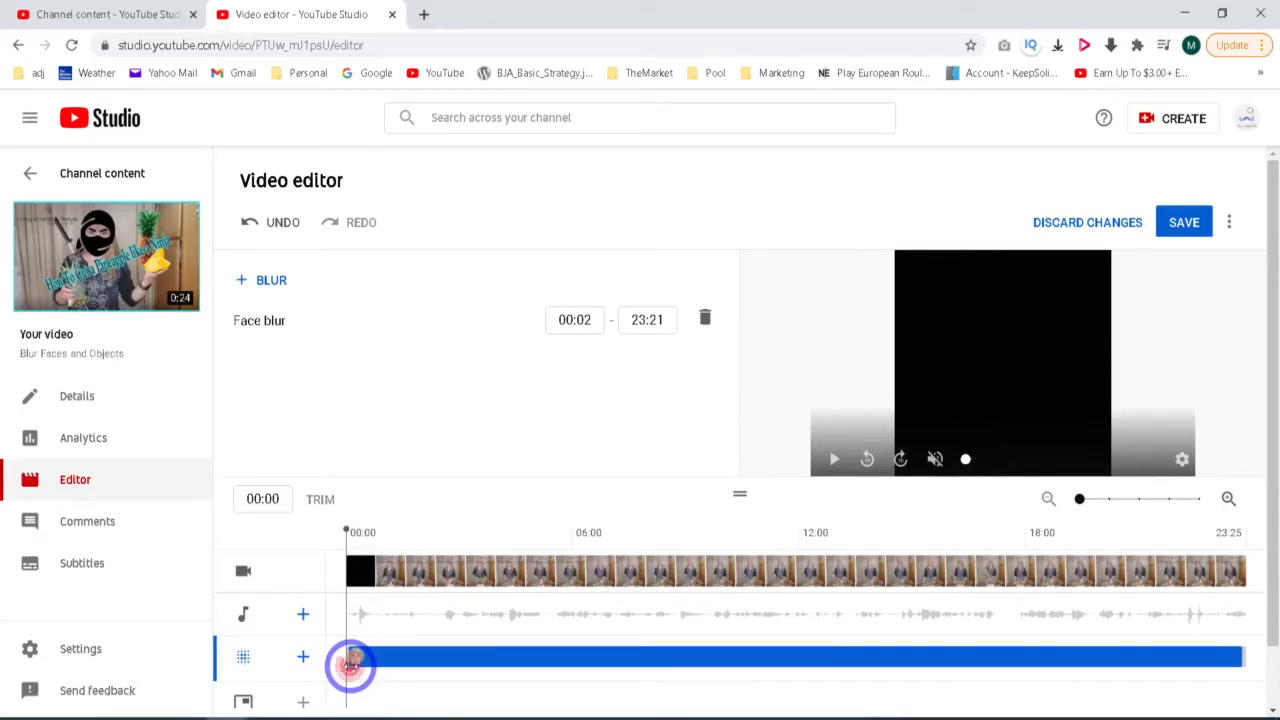
- Limit the face blur to the range from 10:11 to 19:04
{"action": "left_click_drag", "start_coordinate": [357, 657], "coordinate": [663, 660]}
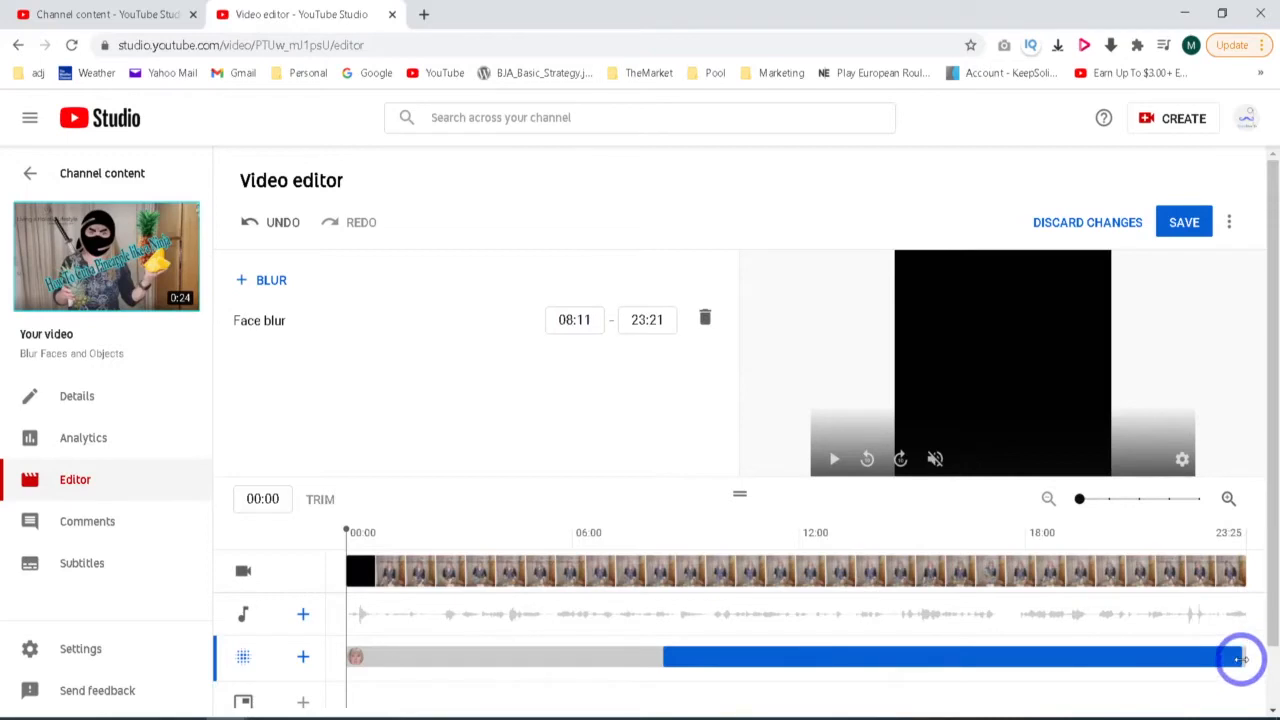
{"action": "left_click_drag", "start_coordinate": [1240, 658], "coordinate": [1070, 656]}
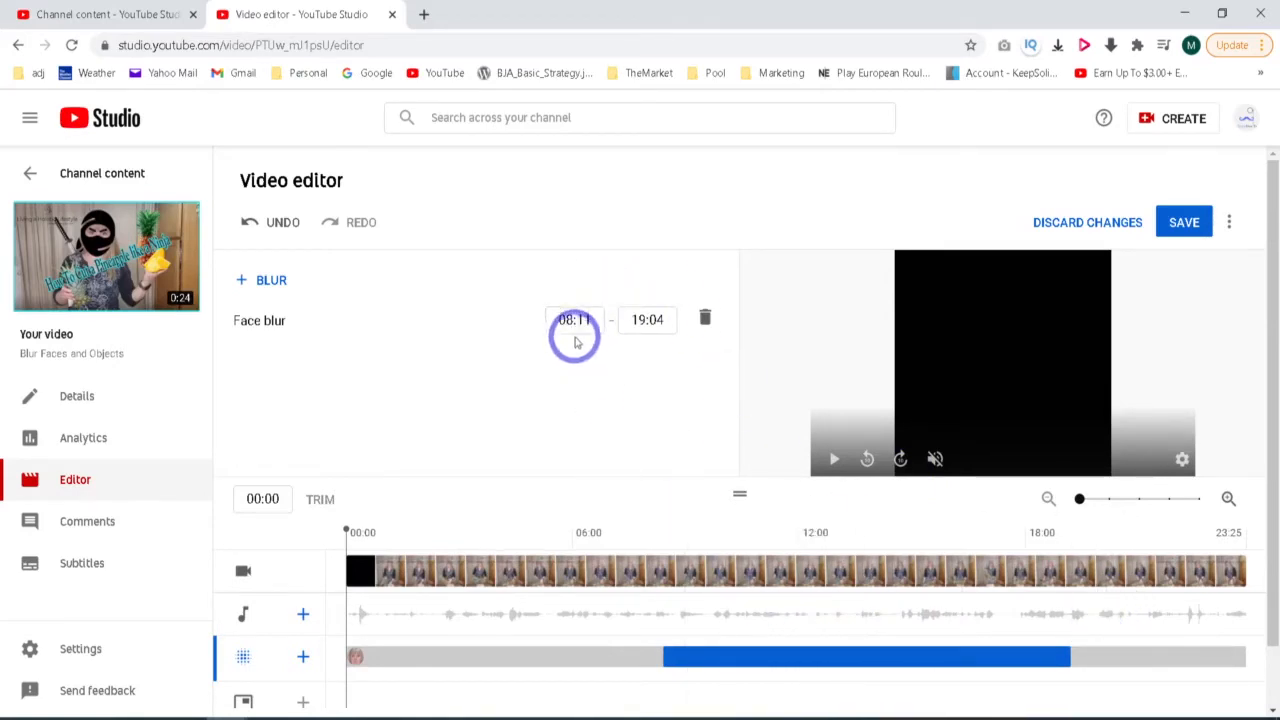
{"action": "left_click_drag", "start_coordinate": [570, 319], "coordinate": [573, 319]}
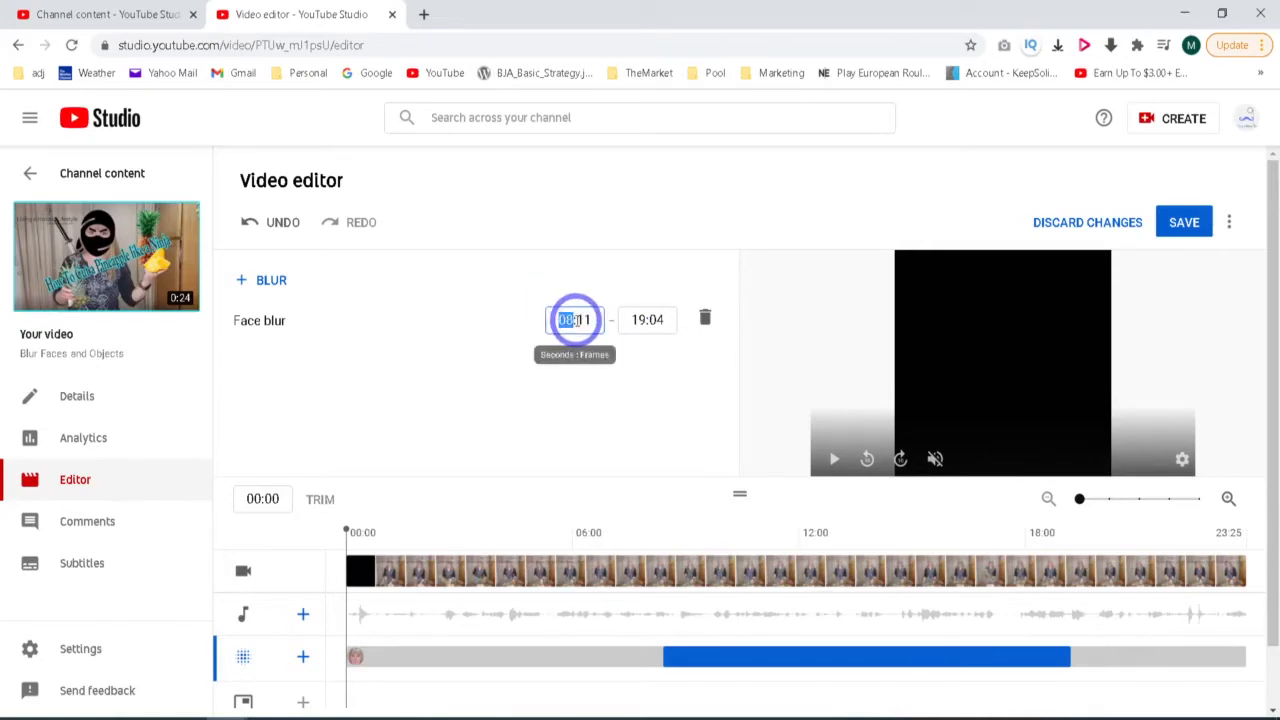
{"action": "type", "text": "10"}
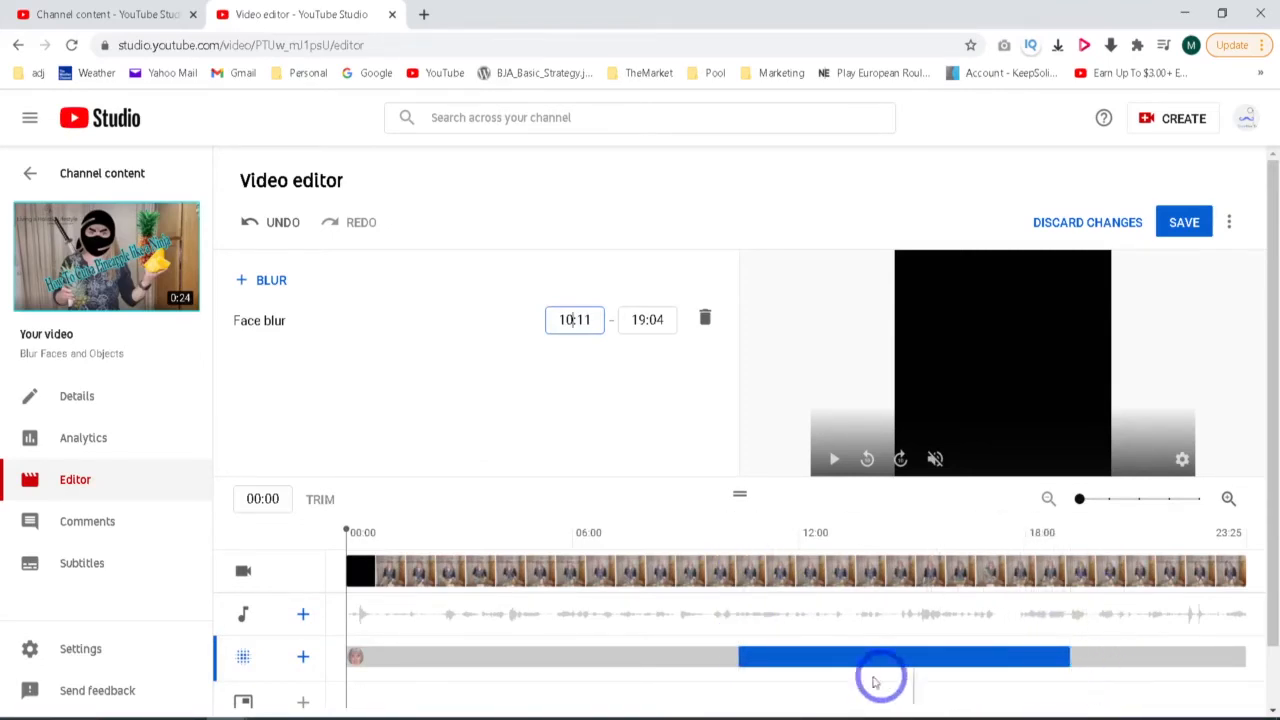
- Adjust the face blur's time range to start at 15:22 and end at 22:12
{"action": "left_click", "coordinate": [747, 657]}
{"action": "left_click_drag", "start_coordinate": [749, 657], "coordinate": [849, 657]}
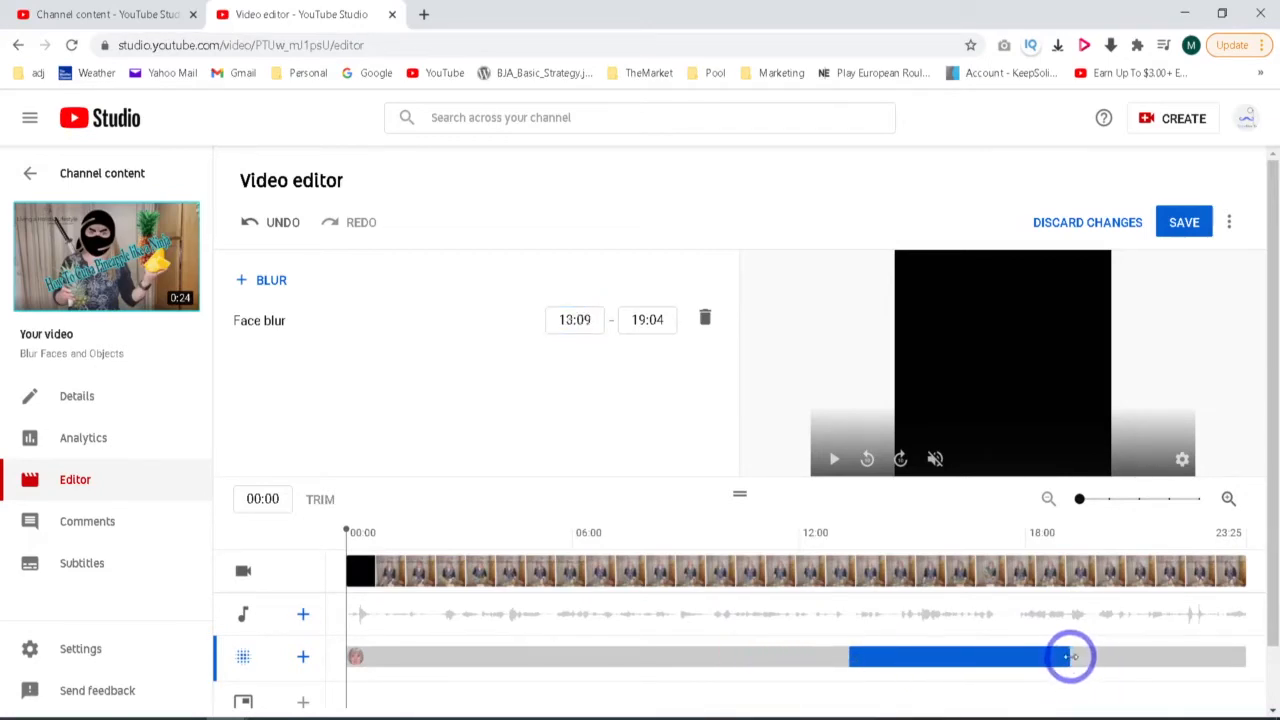
{"action": "left_click_drag", "start_coordinate": [1070, 656], "coordinate": [1192, 656]}
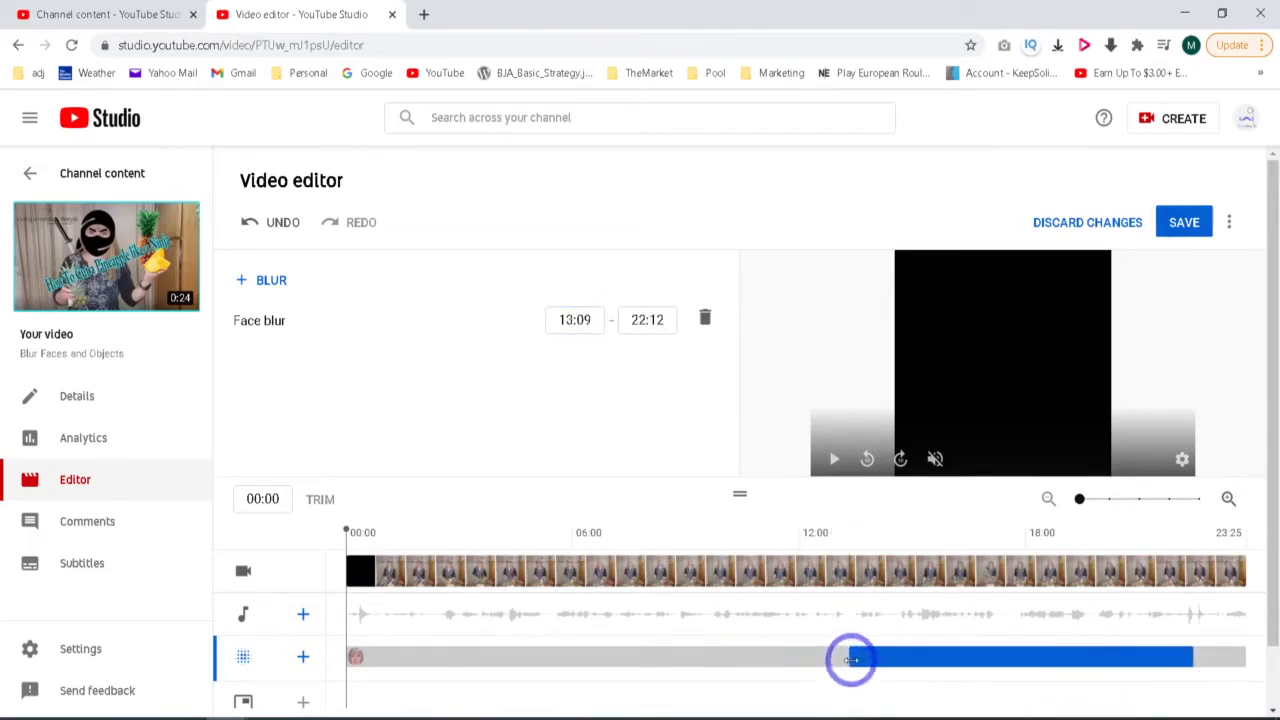
{"action": "left_click_drag", "start_coordinate": [851, 659], "coordinate": [942, 655]}
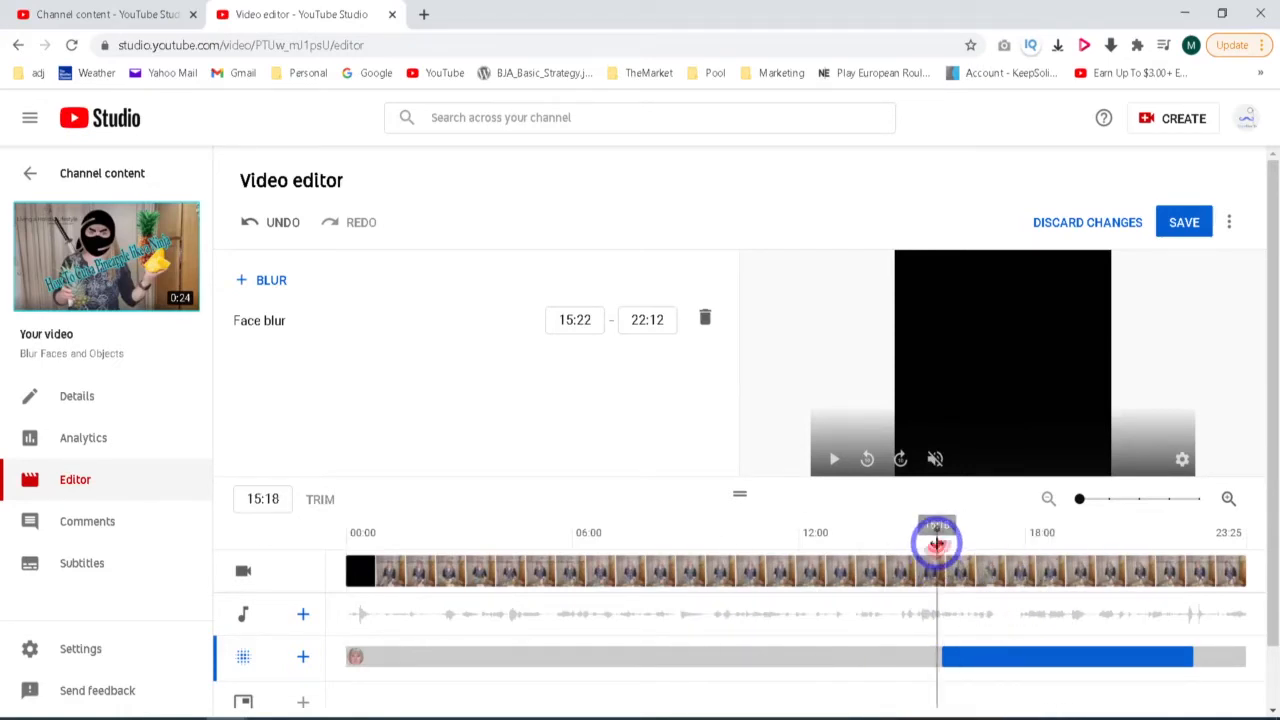
- Play the video from 15:18 to check the face blur in the preview
{"action": "left_click", "coordinate": [937, 543]}
{"action": "left_click", "coordinate": [835, 461]}
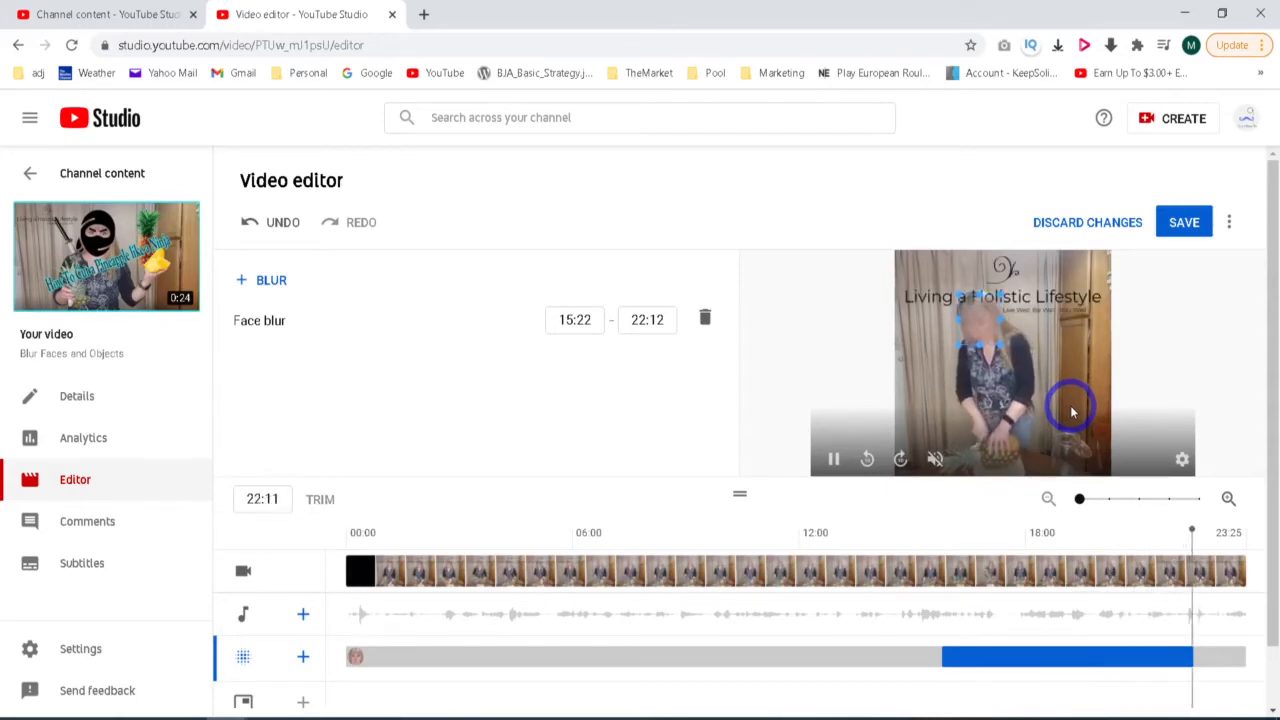
{"action": "left_click", "coordinate": [834, 460]}
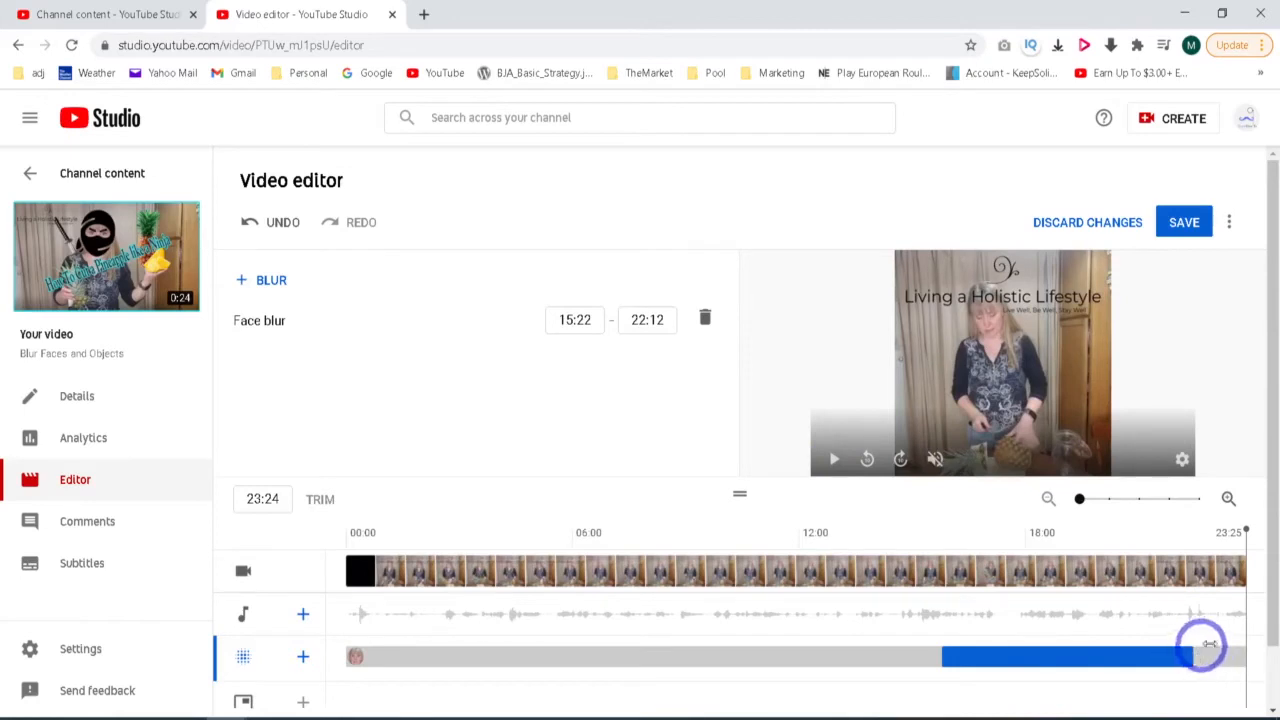
- At 15:29, add a rectangular custom blur and fit its box over the pineapple's leafy top
{"action": "left_click", "coordinate": [949, 530]}
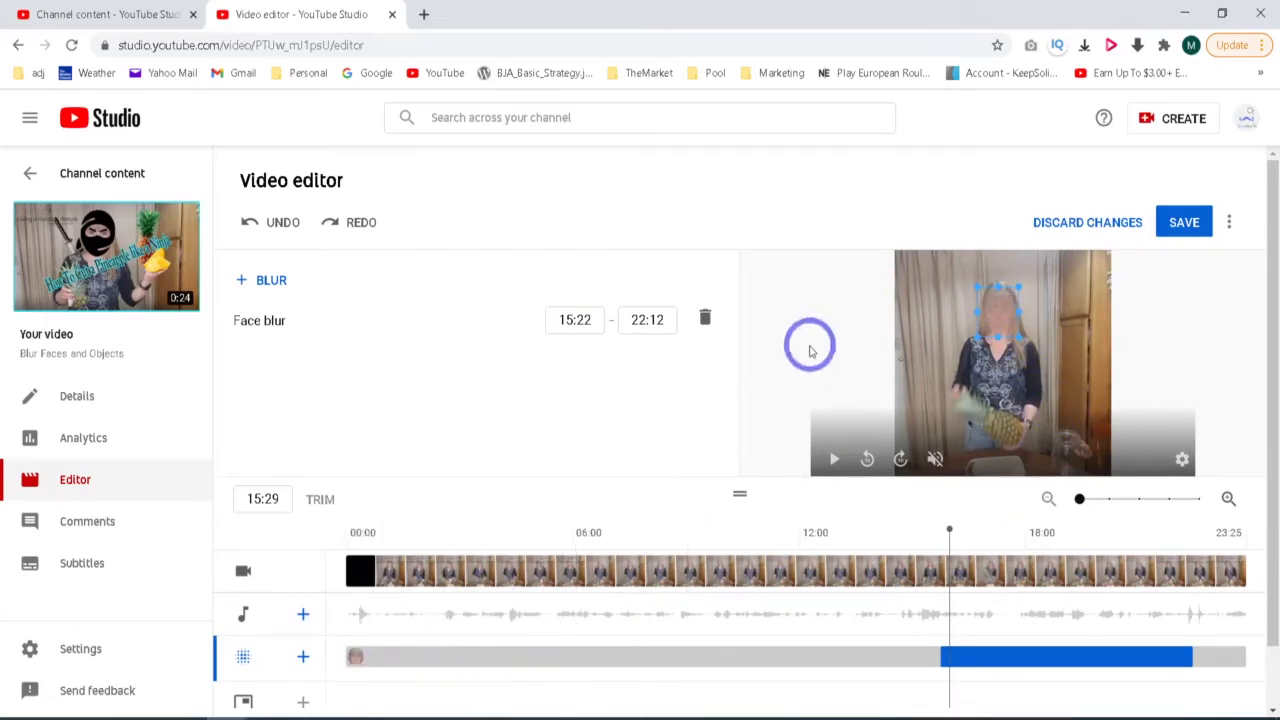
{"action": "left_click", "coordinate": [303, 656]}
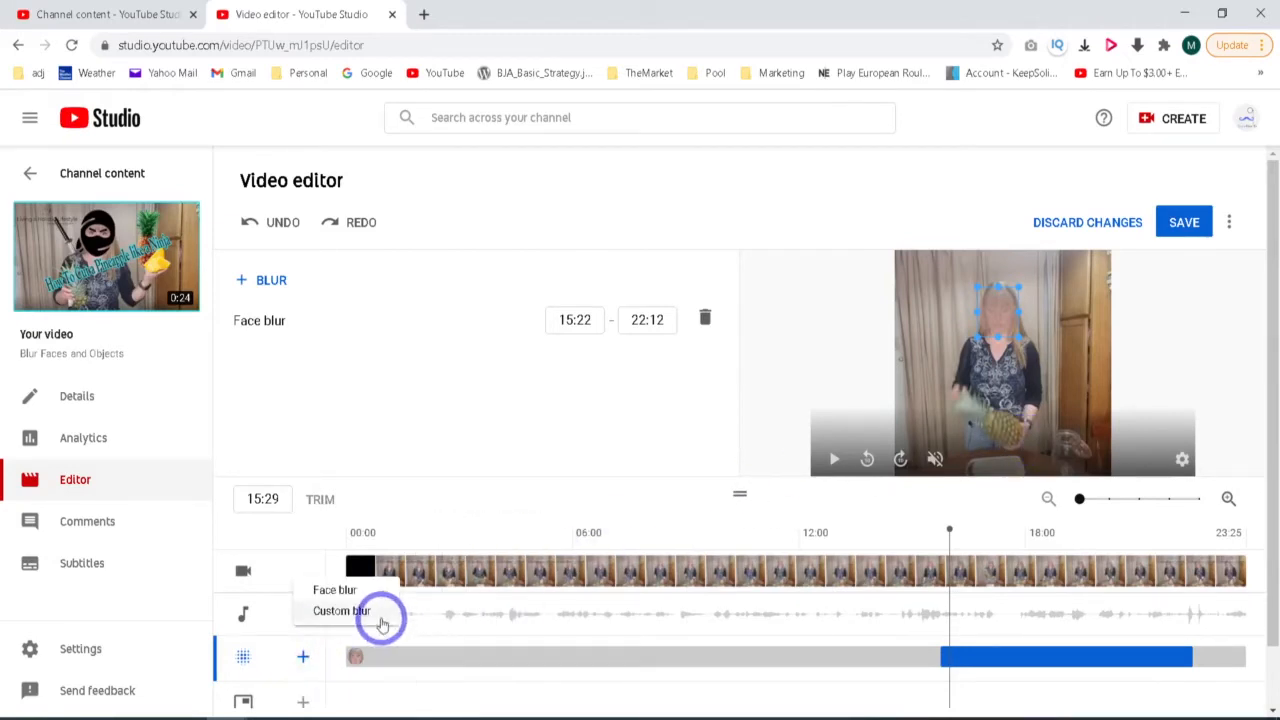
{"action": "left_click", "coordinate": [357, 611]}
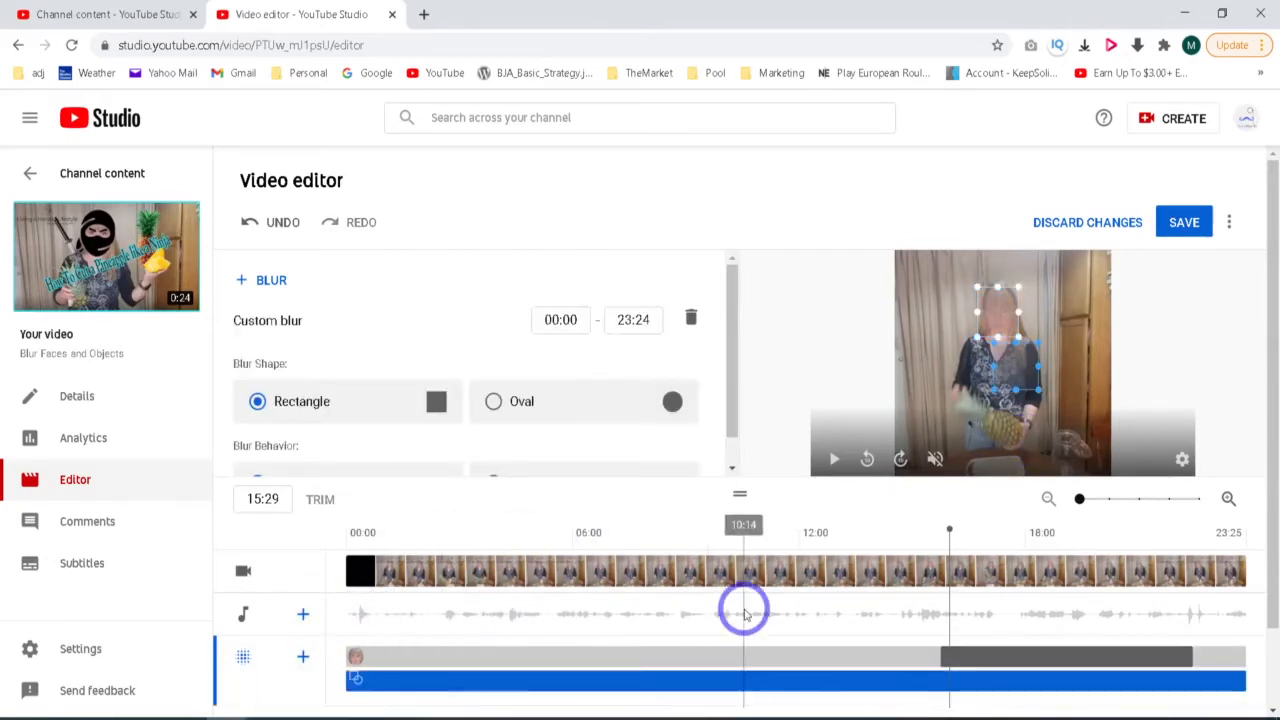
{"action": "scroll", "coordinate": [1134, 503], "scroll_direction": "down", "scroll_amount": 1}
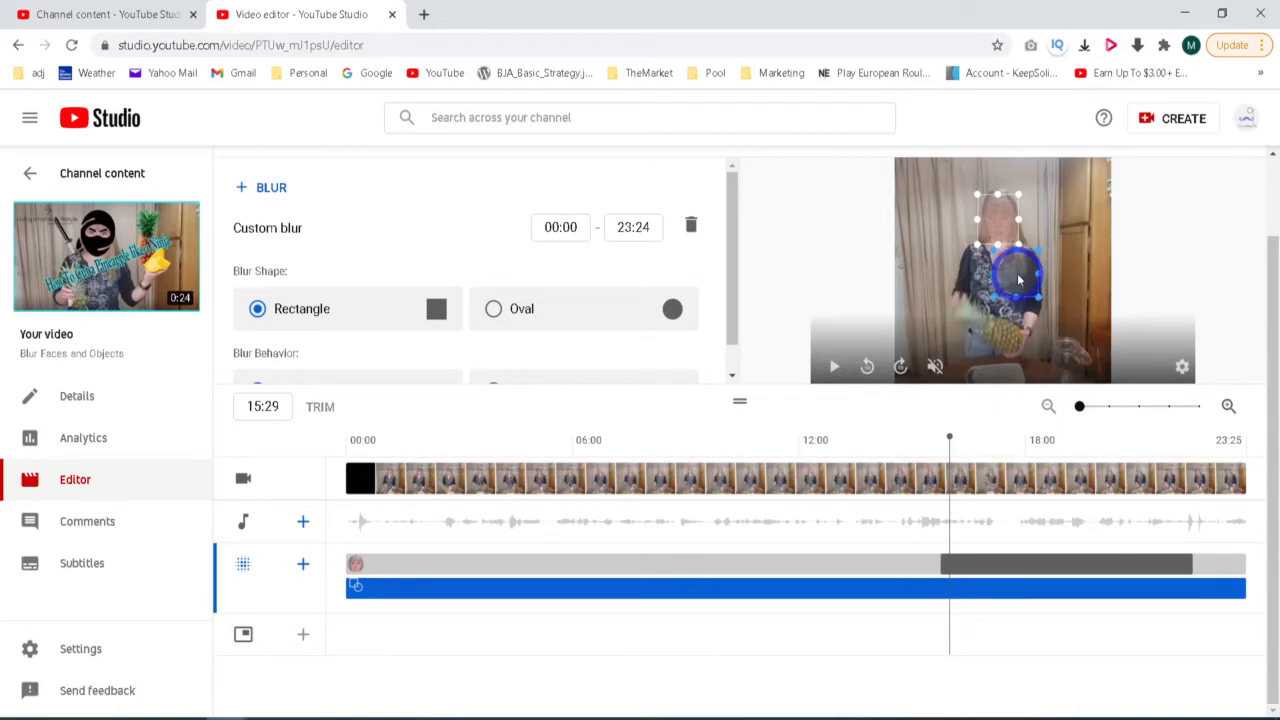
{"action": "left_click_drag", "start_coordinate": [1019, 280], "coordinate": [983, 328]}
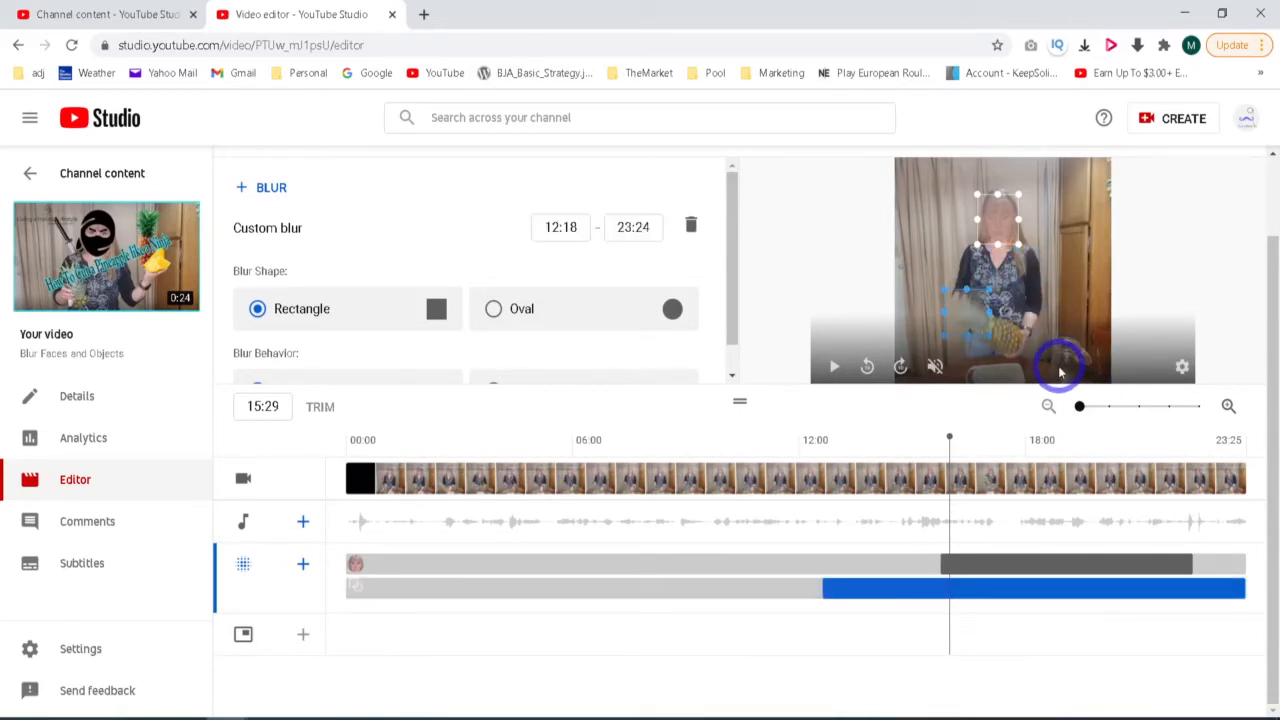
{"action": "left_click_drag", "start_coordinate": [1007, 344], "coordinate": [991, 333]}
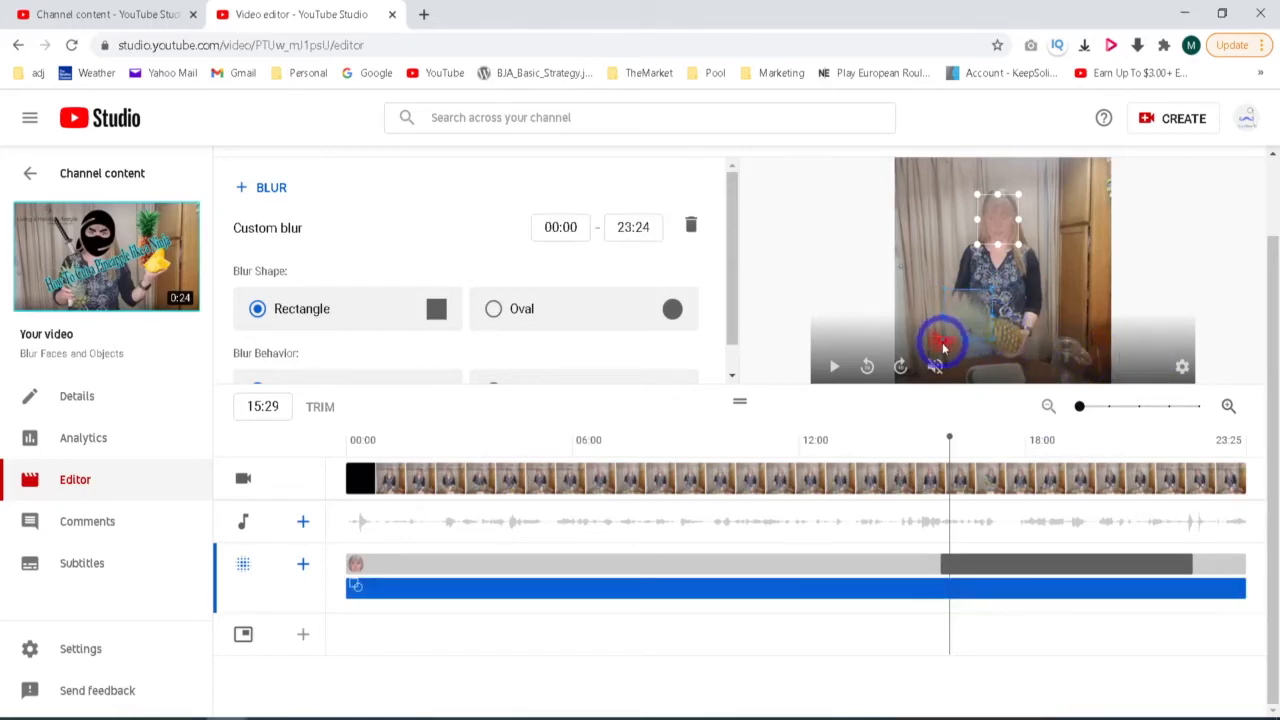
{"action": "left_click_drag", "start_coordinate": [941, 345], "coordinate": [940, 343]}
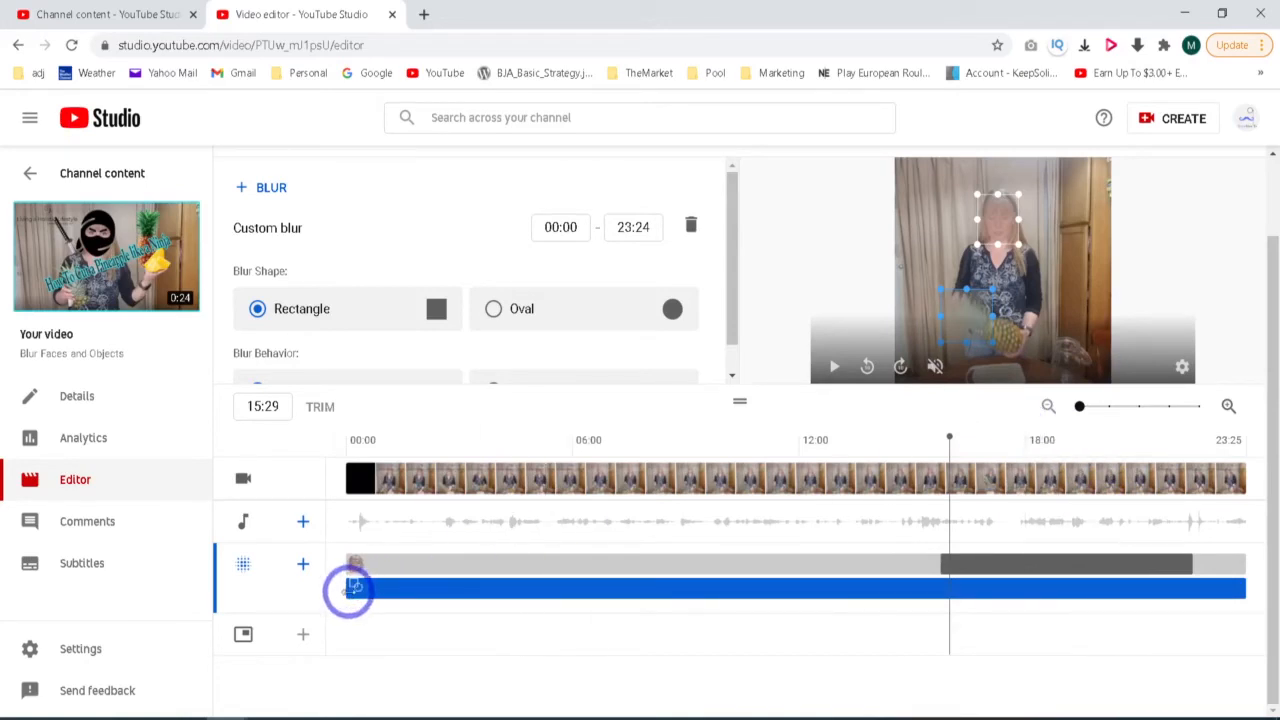
- Shorten the custom blur so that it starts at 14:05
{"action": "scroll", "coordinate": [745, 471], "scroll_direction": "up", "scroll_amount": 1}
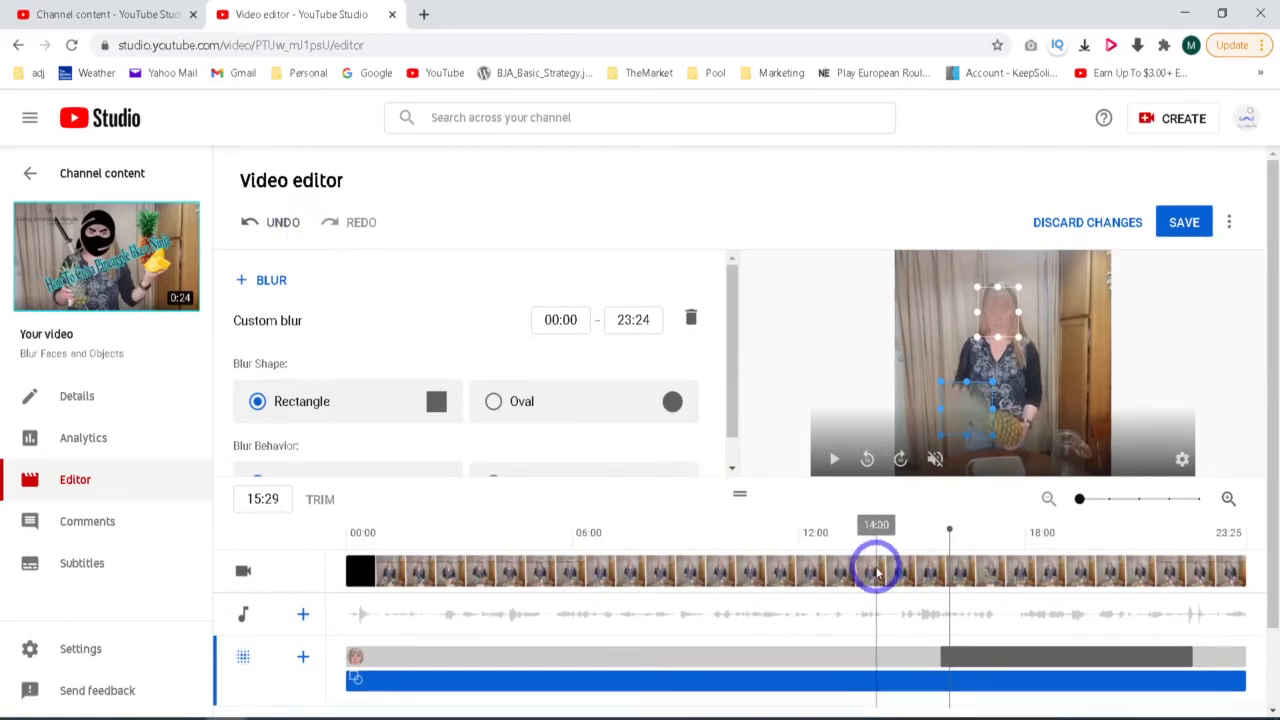
{"action": "scroll", "coordinate": [876, 570], "scroll_direction": "down", "scroll_amount": 1}
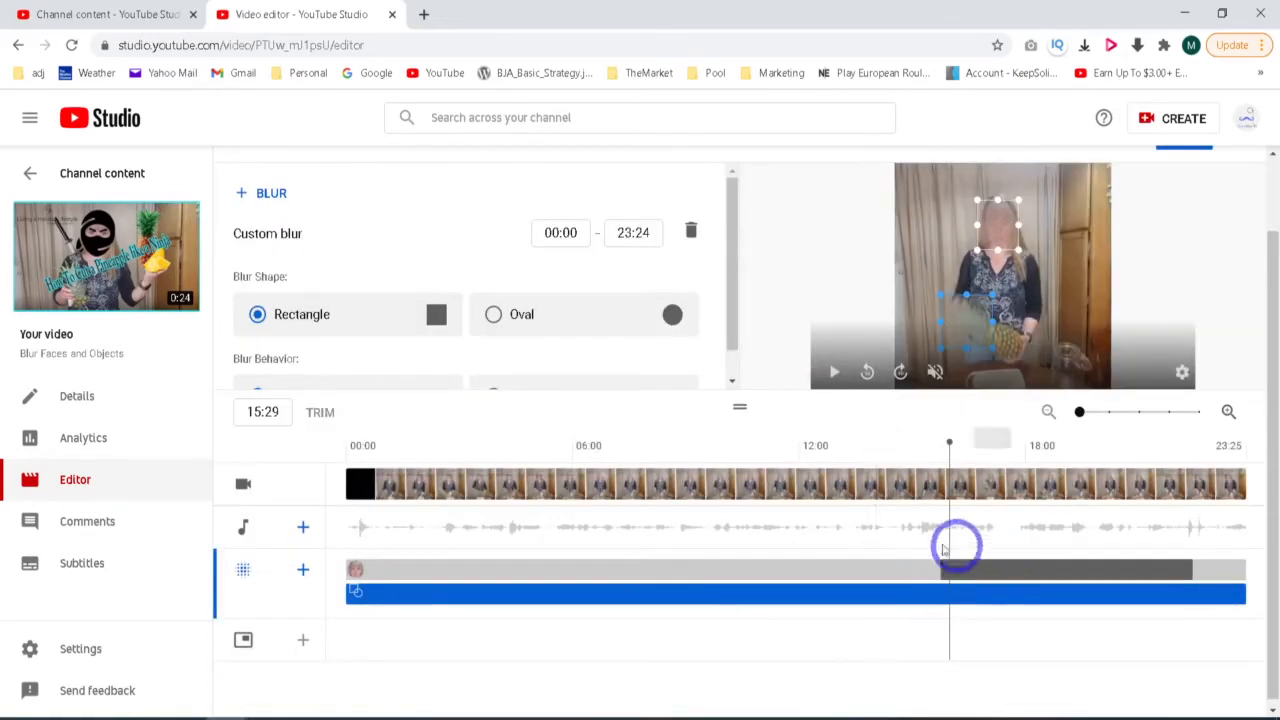
{"action": "left_click_drag", "start_coordinate": [350, 596], "coordinate": [883, 604]}
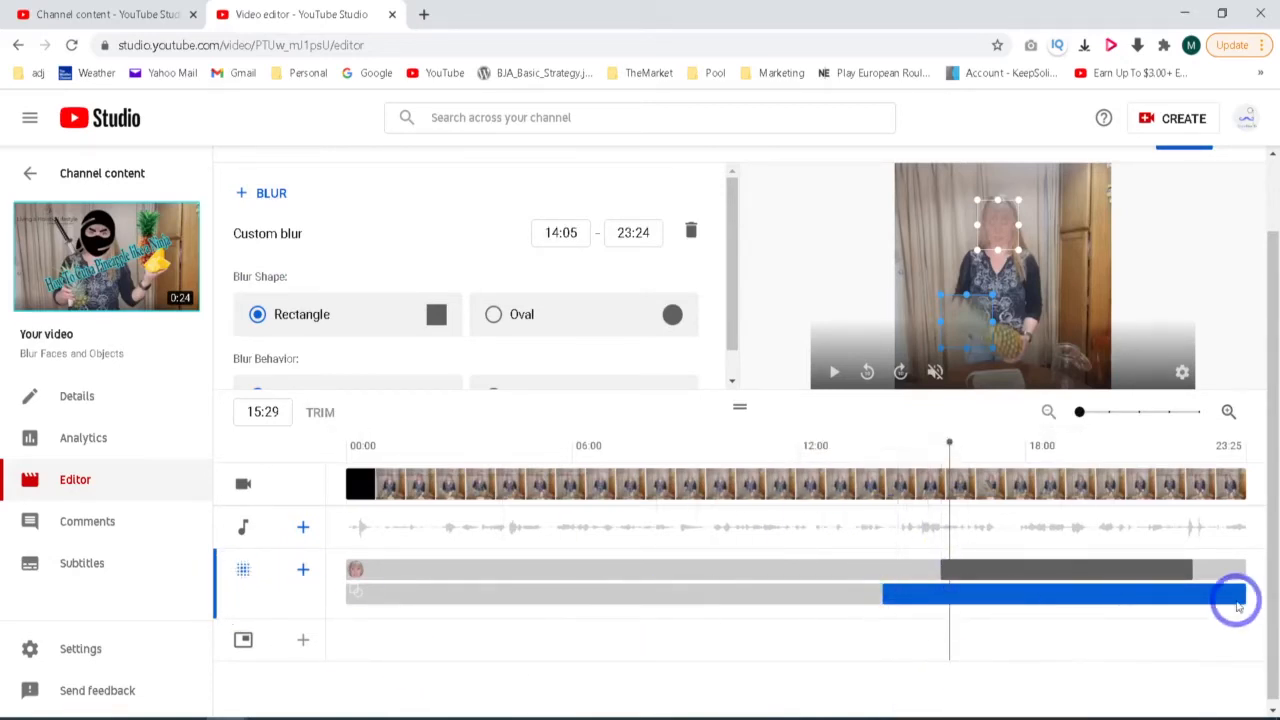
- Play the video from 13:09 to check the custom blur, and review its shape and behavior options
{"action": "left_click", "coordinate": [850, 450]}
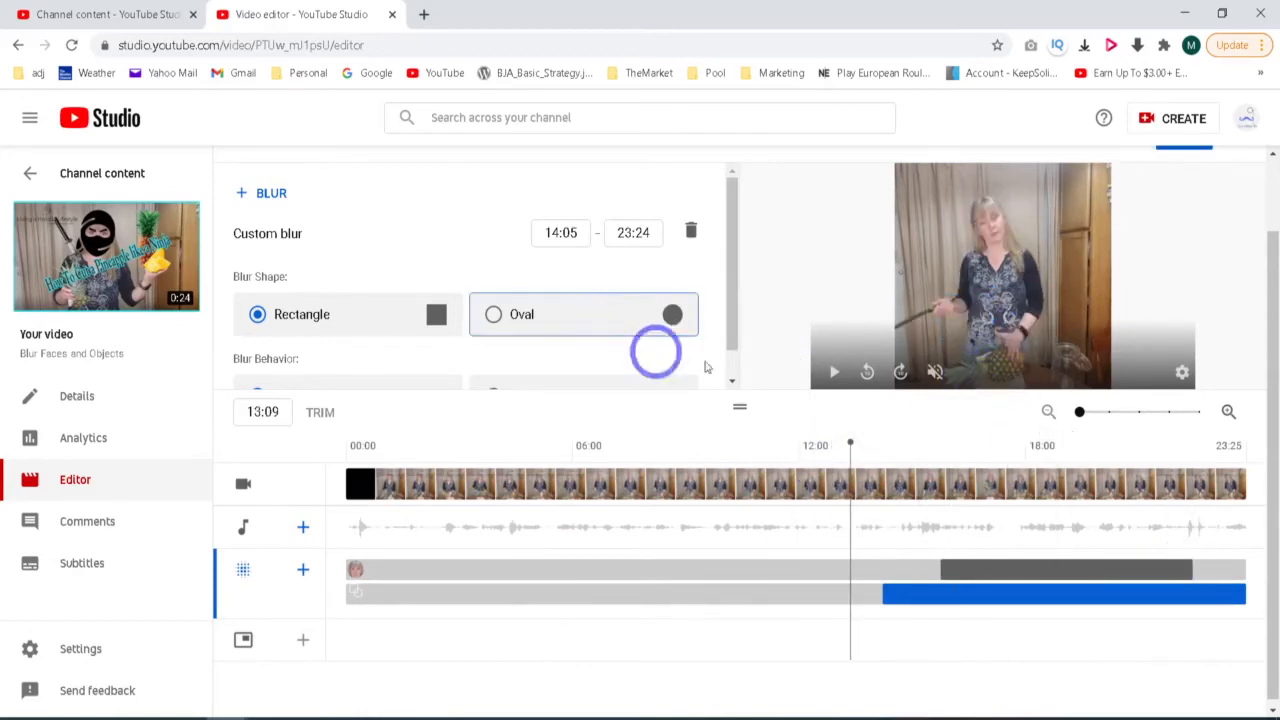
{"action": "left_click", "coordinate": [846, 375]}
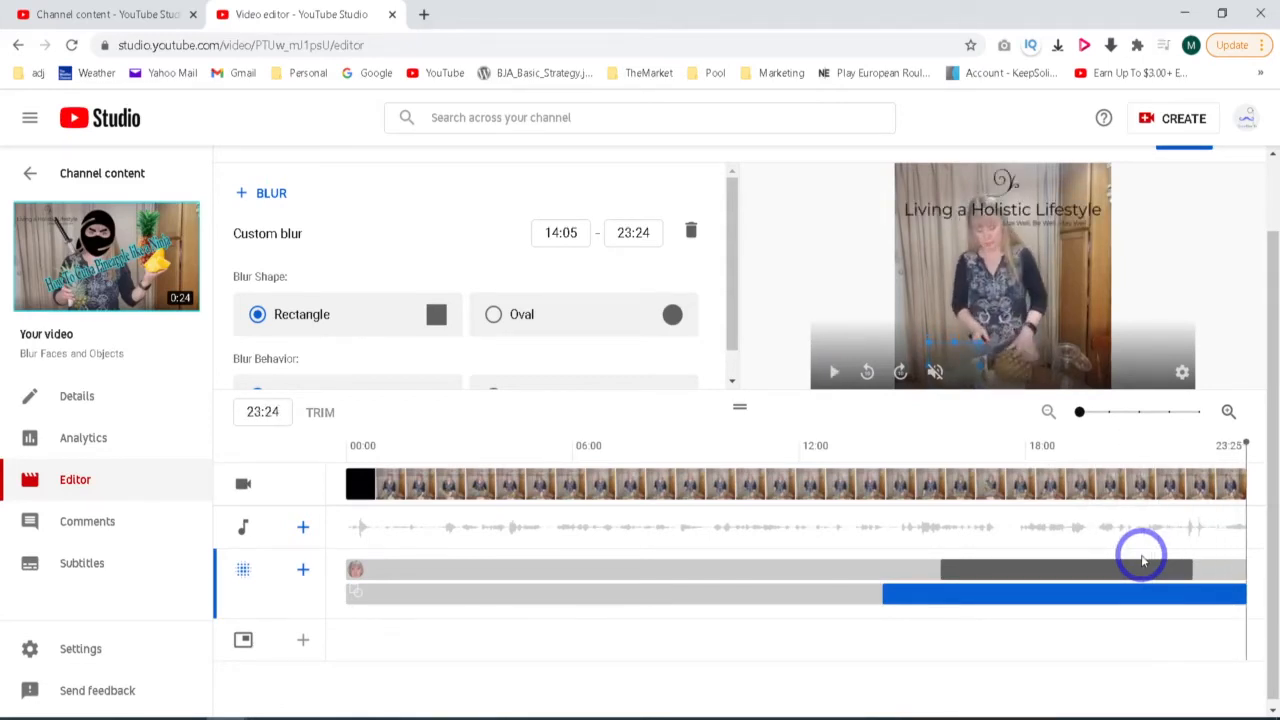
{"action": "scroll", "coordinate": [1125, 545], "scroll_direction": "up", "scroll_amount": 2}
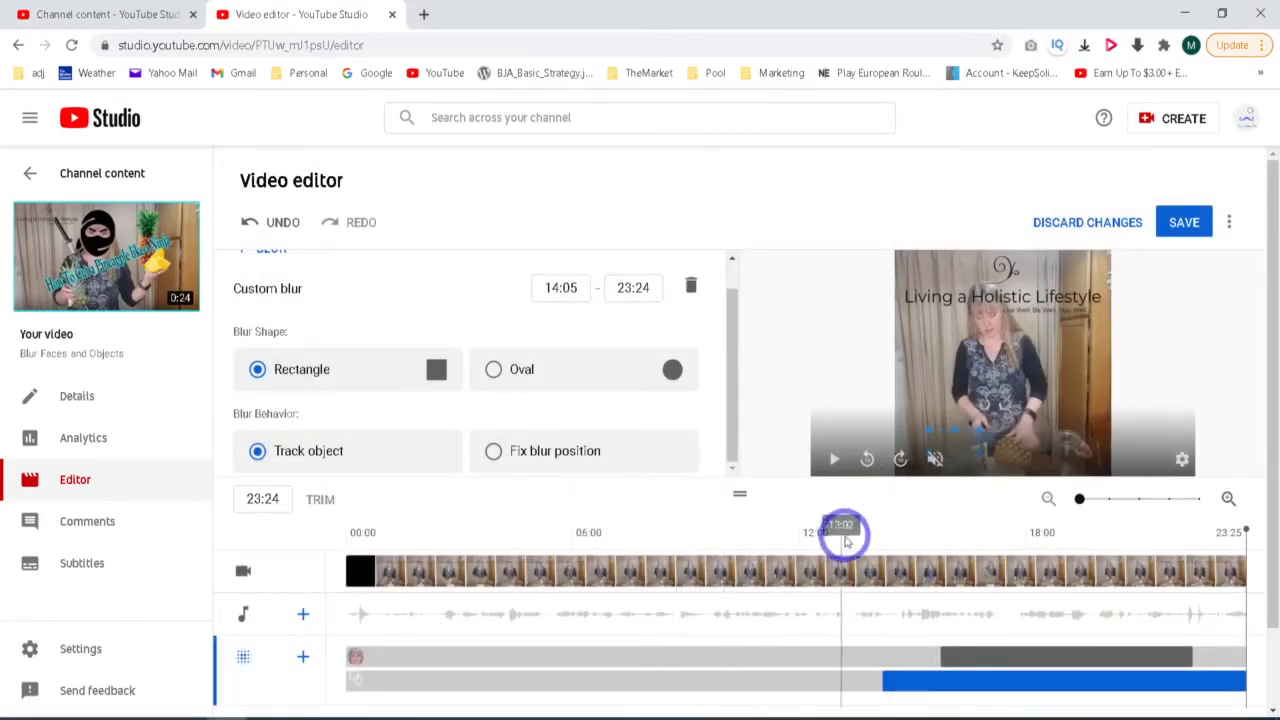
{"action": "scroll", "coordinate": [802, 468], "scroll_direction": "down", "scroll_amount": 2}
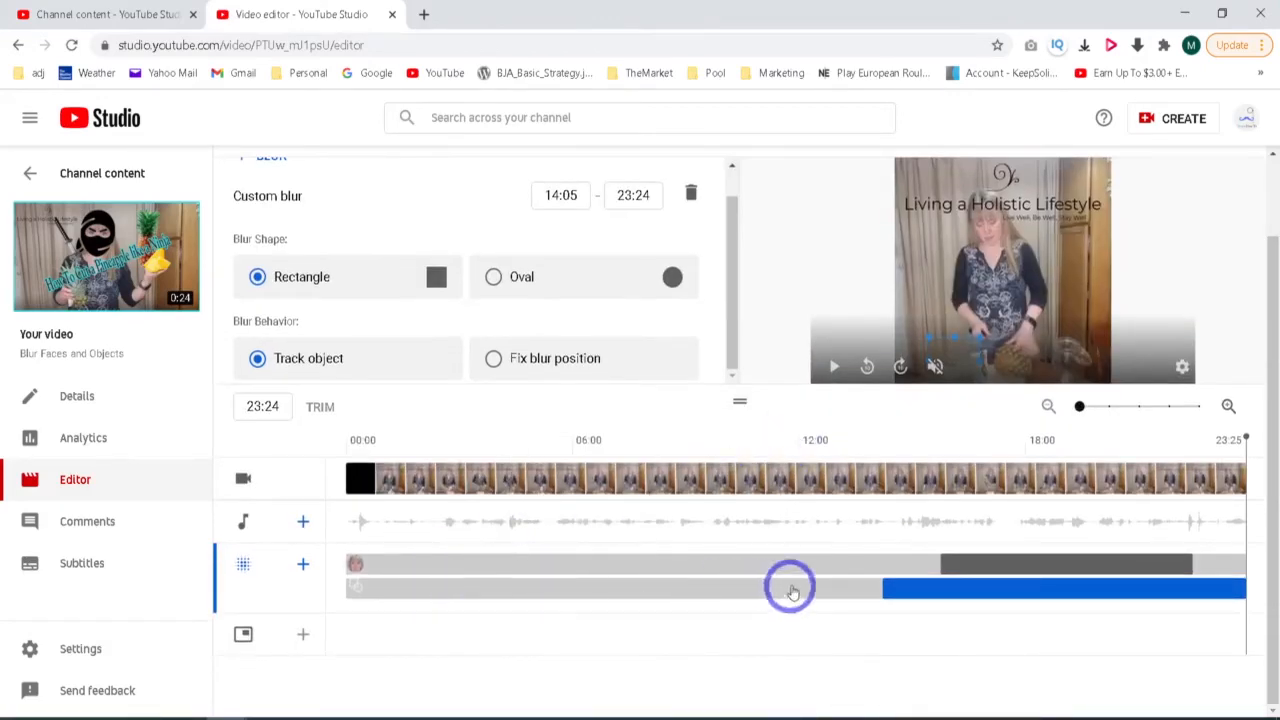
{"action": "scroll", "coordinate": [831, 591], "scroll_direction": "up", "scroll_amount": 2}
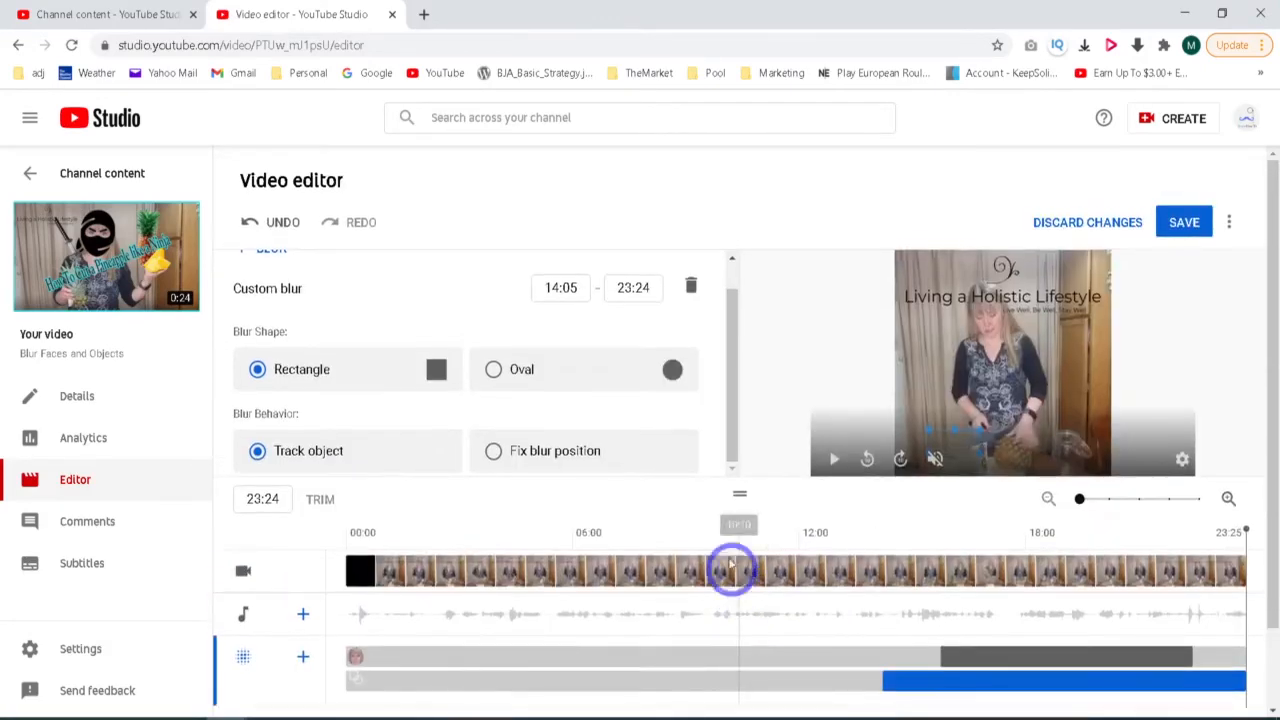
{"action": "scroll", "coordinate": [511, 372], "scroll_direction": "up", "scroll_amount": 1}
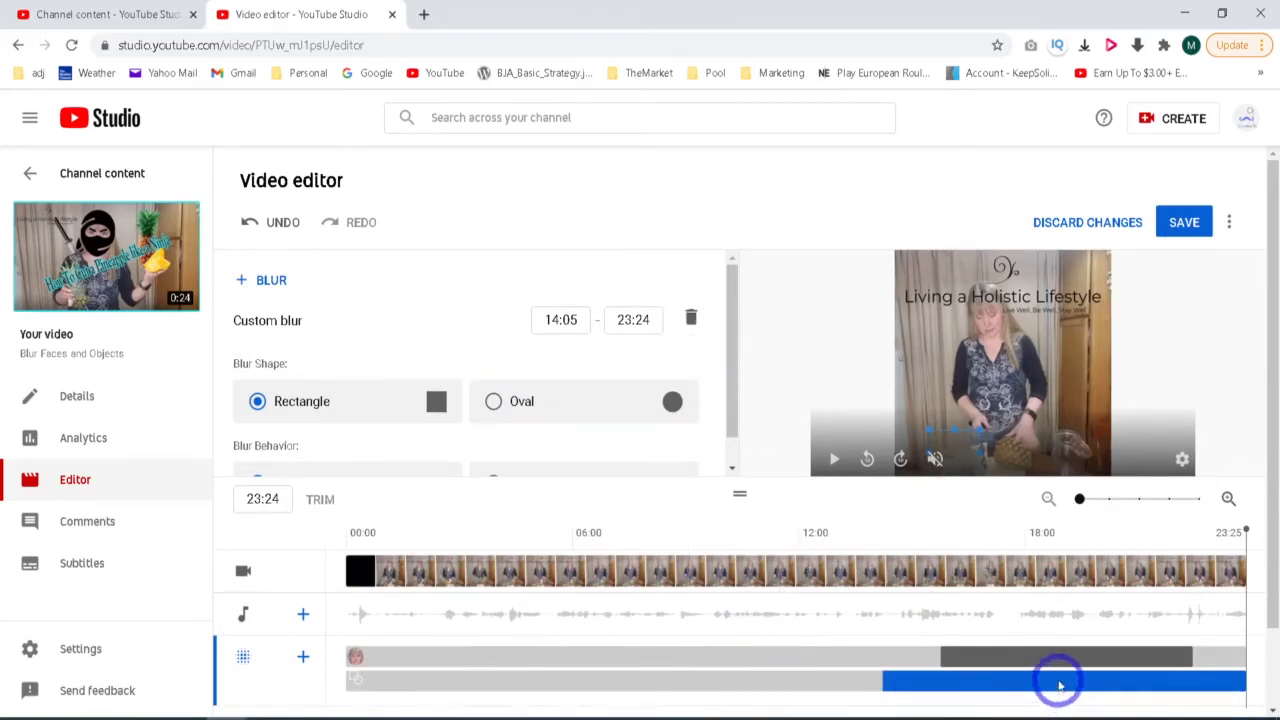
{"action": "left_click", "coordinate": [997, 661]}
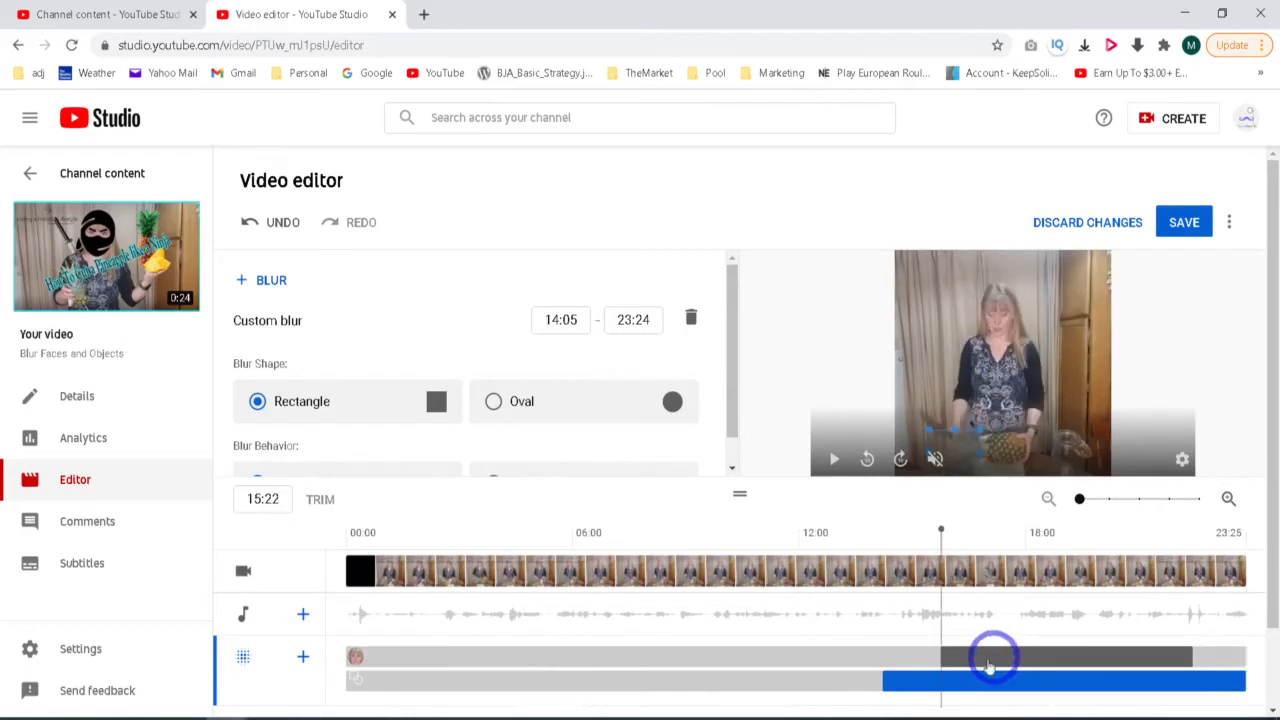
- Select the face blur on the timeline, review its settings, and save the blur edits to the current video
{"action": "left_click", "coordinate": [997, 661]}
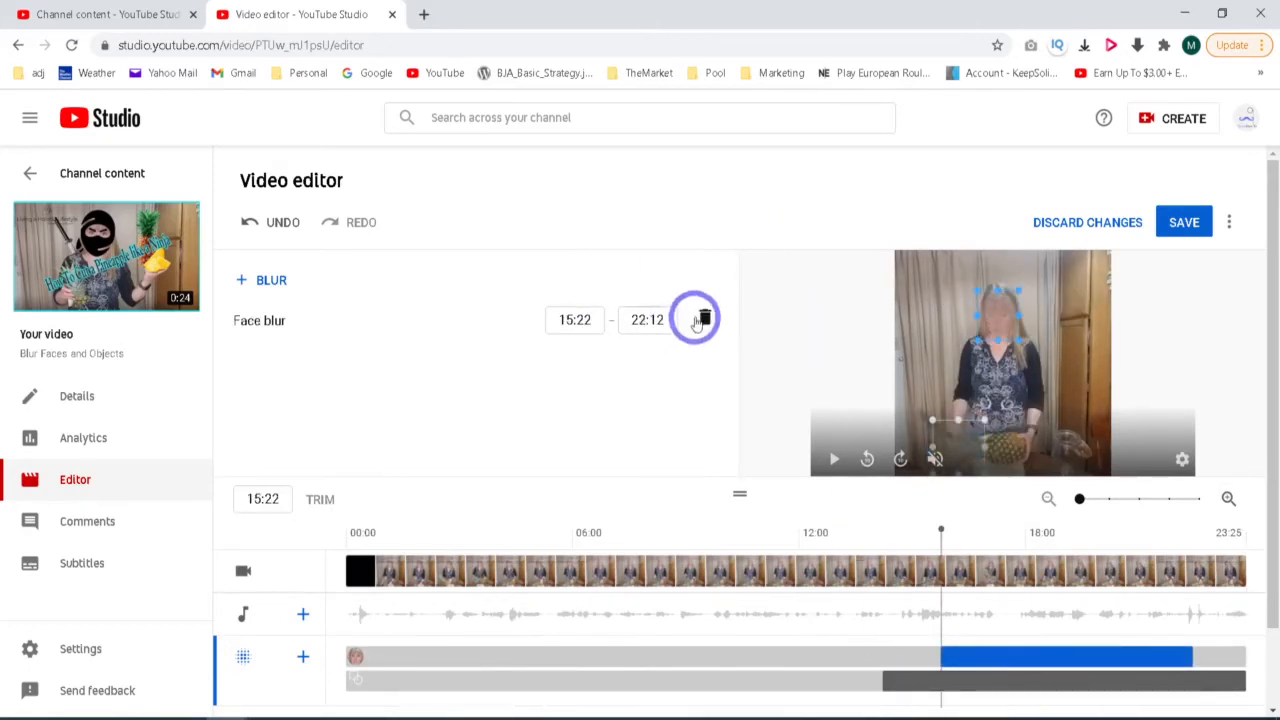
{"action": "scroll", "coordinate": [920, 475], "scroll_direction": "down", "scroll_amount": 1}
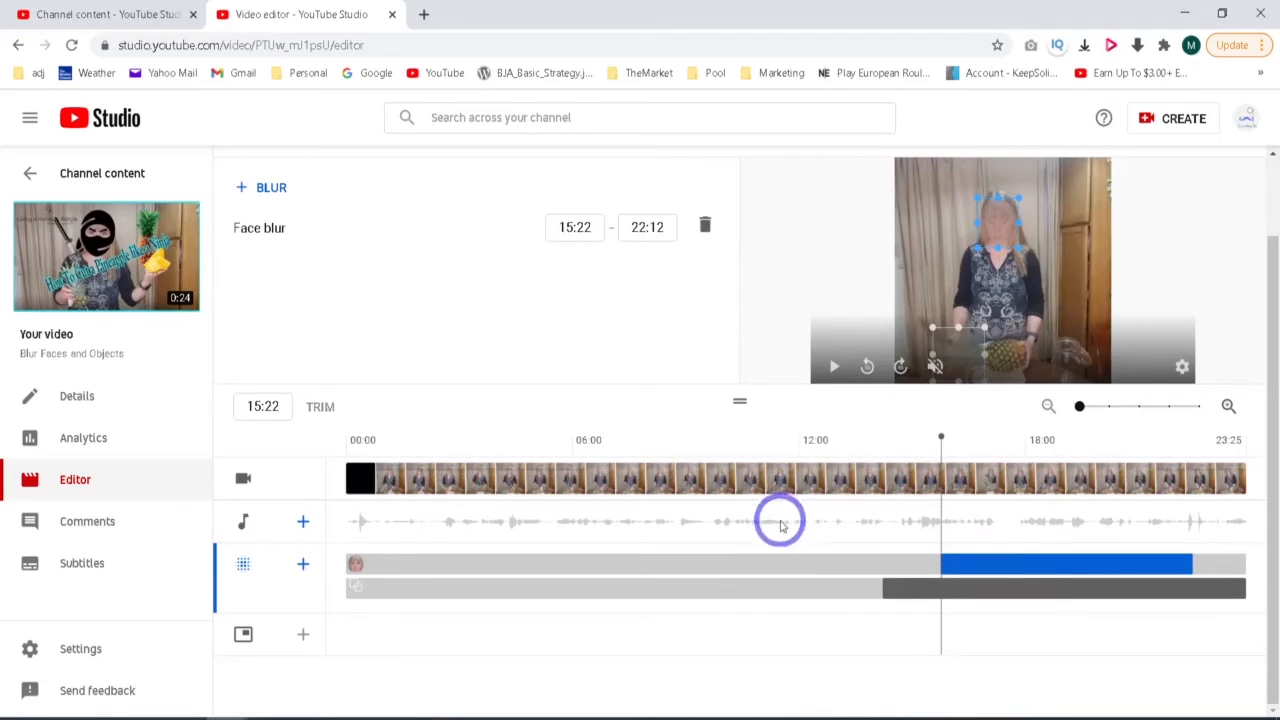
{"action": "scroll", "coordinate": [778, 524], "scroll_direction": "up", "scroll_amount": 1}
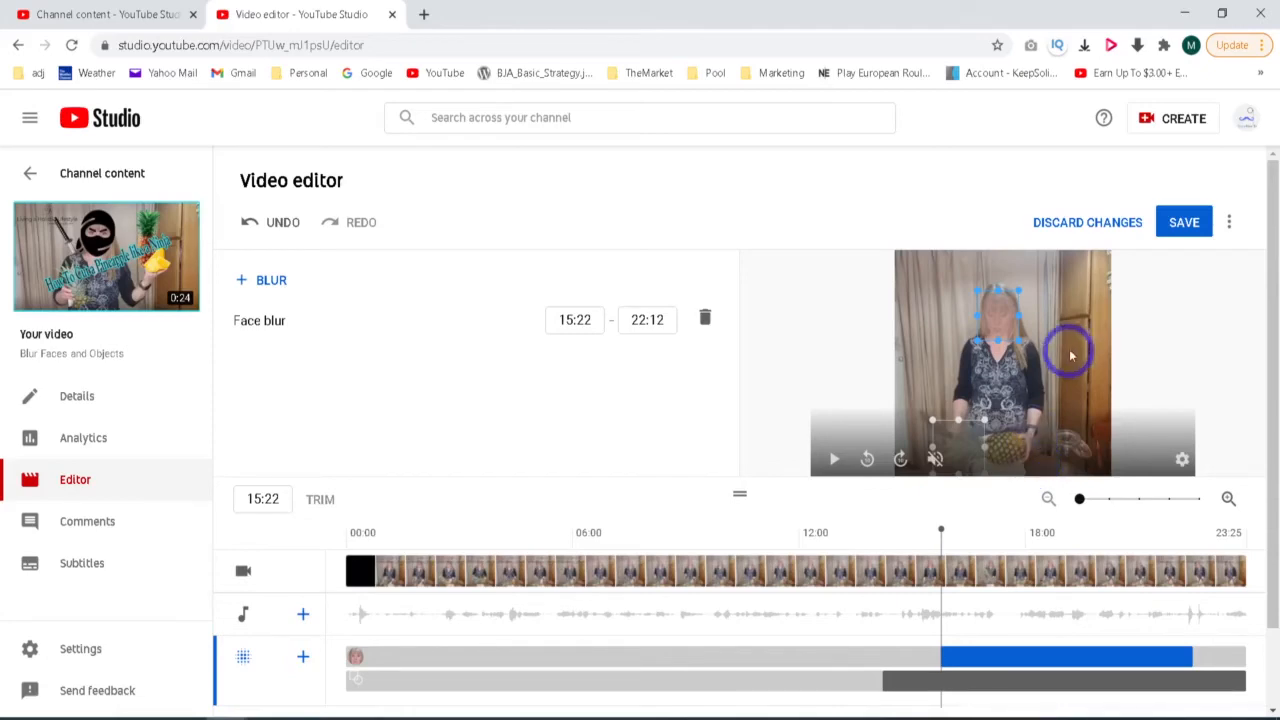
{"action": "left_click", "coordinate": [1184, 222]}
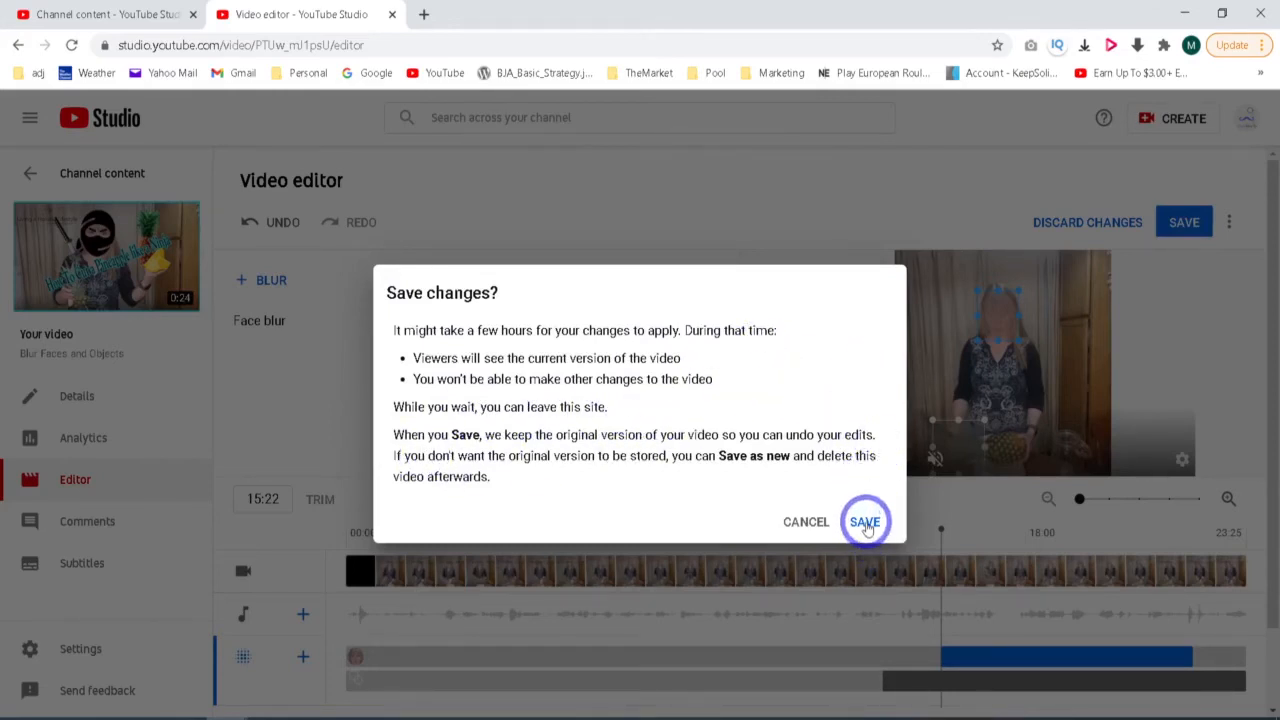
{"action": "left_click", "coordinate": [865, 523]}
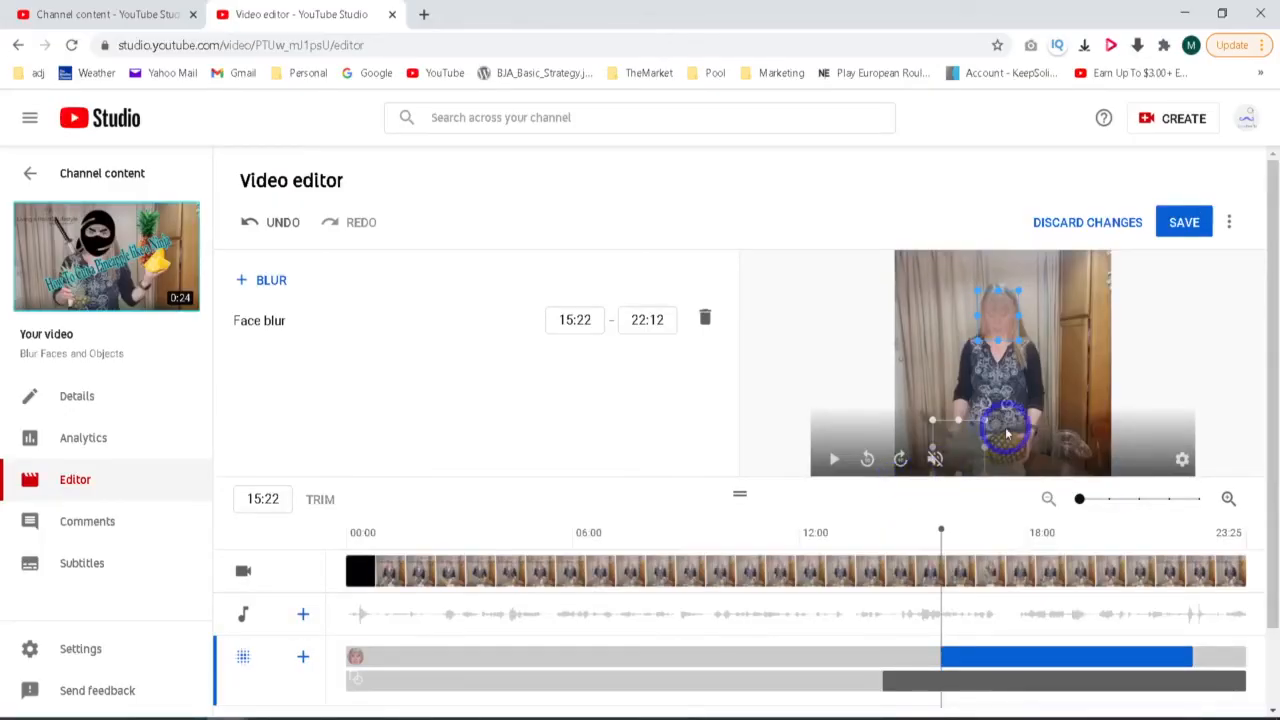
{"action": "left_click_drag", "start_coordinate": [1007, 444], "coordinate": [1081, 427]}
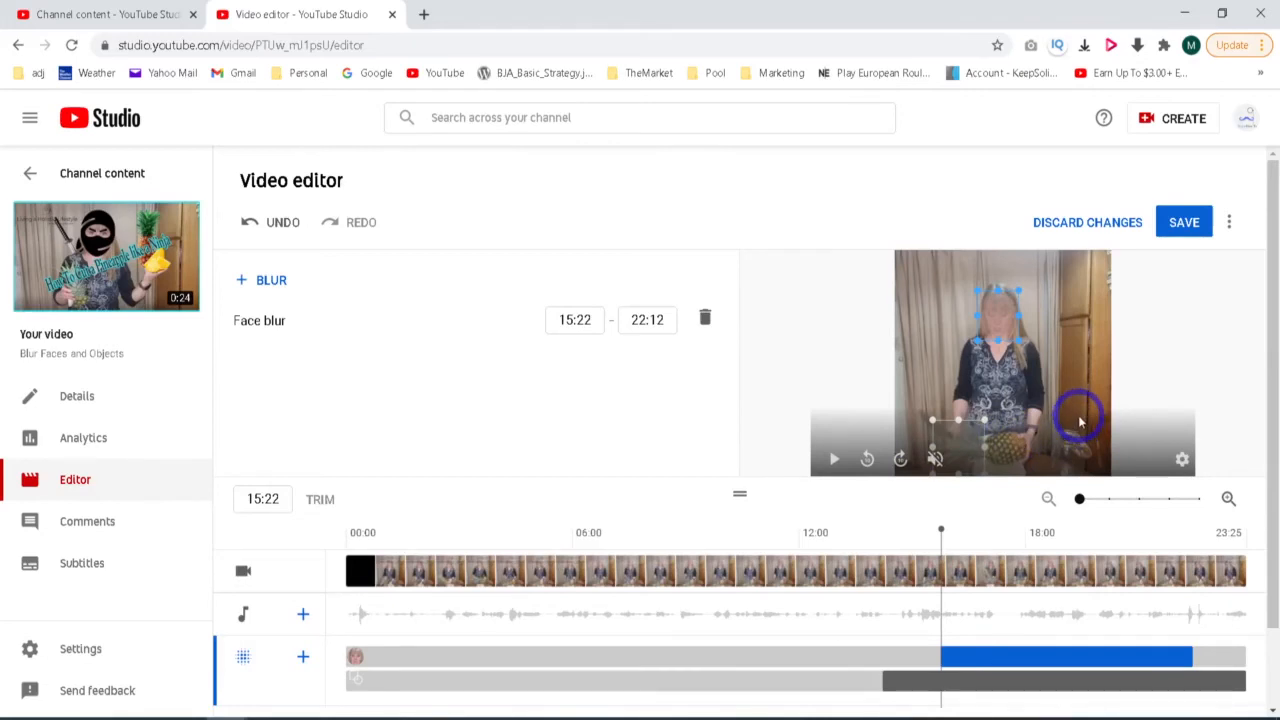
{"action": "left_click_drag", "start_coordinate": [1078, 415], "coordinate": [1070, 388]}
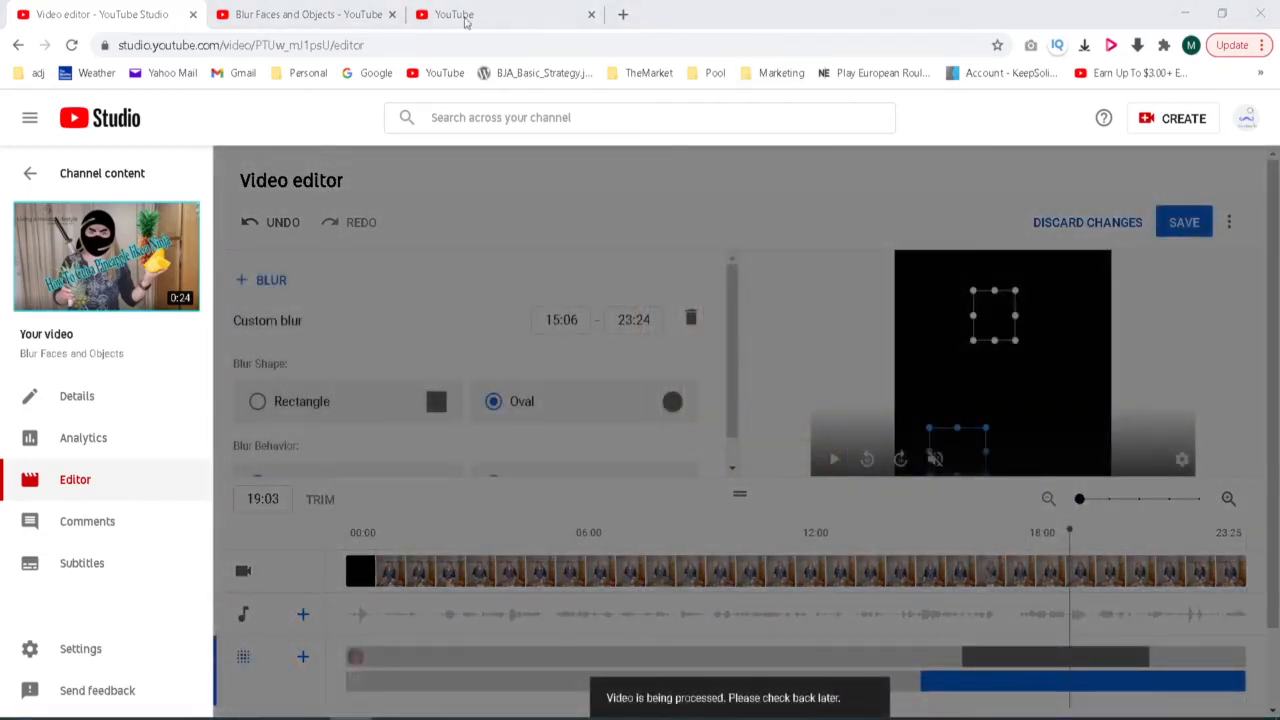
{"action": "left_click", "coordinate": [160, 22]}
{"action": "left_click", "coordinate": [157, 18]}
{"action": "left_click", "coordinate": [160, 24]}
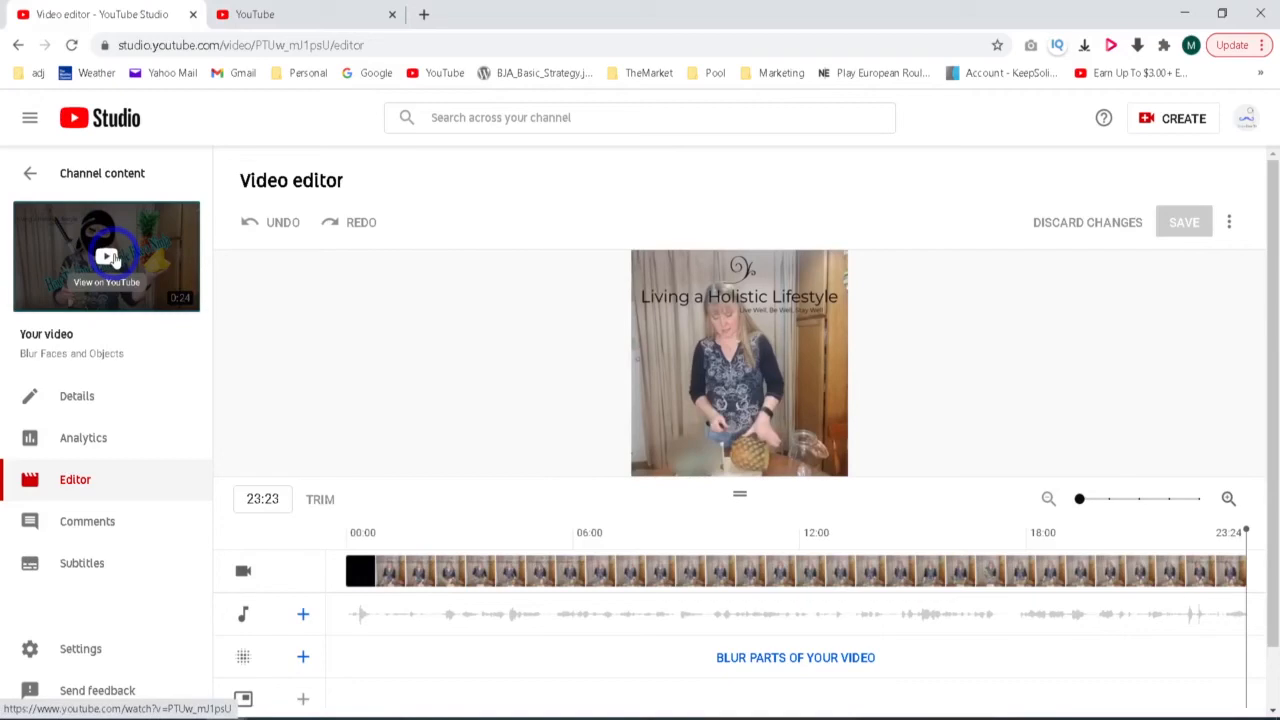
- Open the processed video on YouTube, play it from about 0:10 to check the blurs, and close its page
{"action": "left_click", "coordinate": [112, 258]}
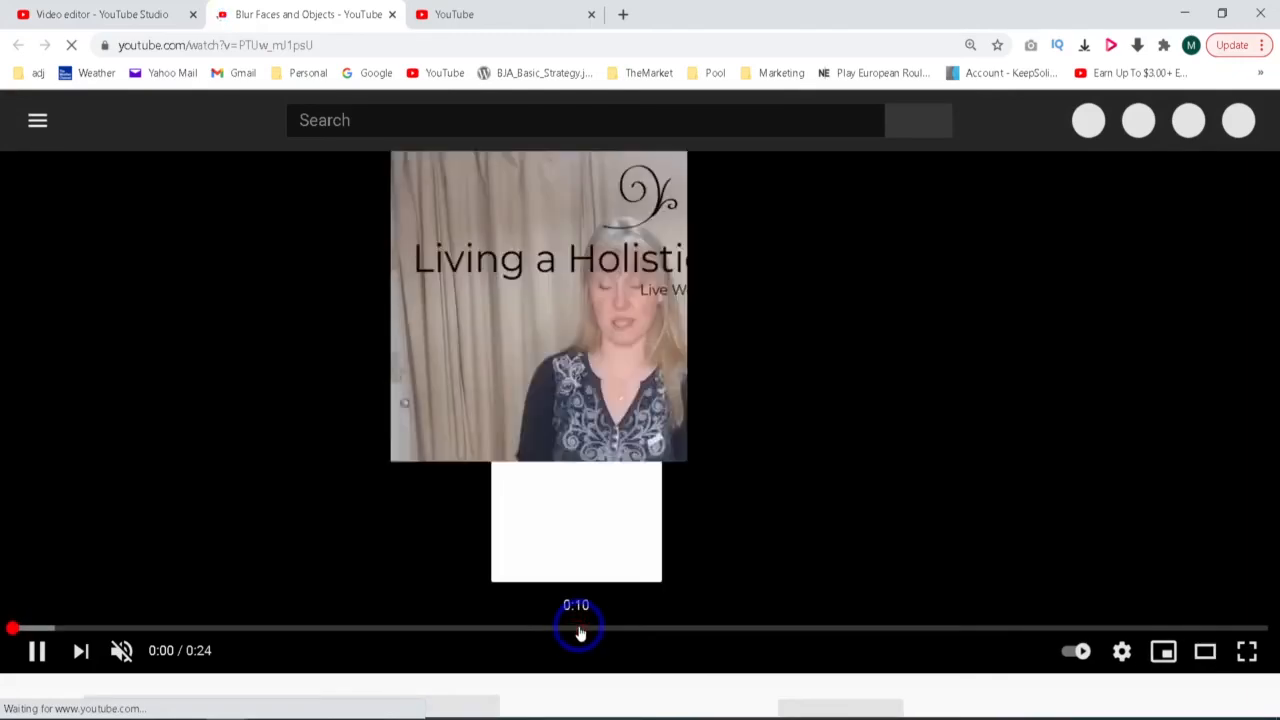
{"action": "left_click", "coordinate": [577, 633]}
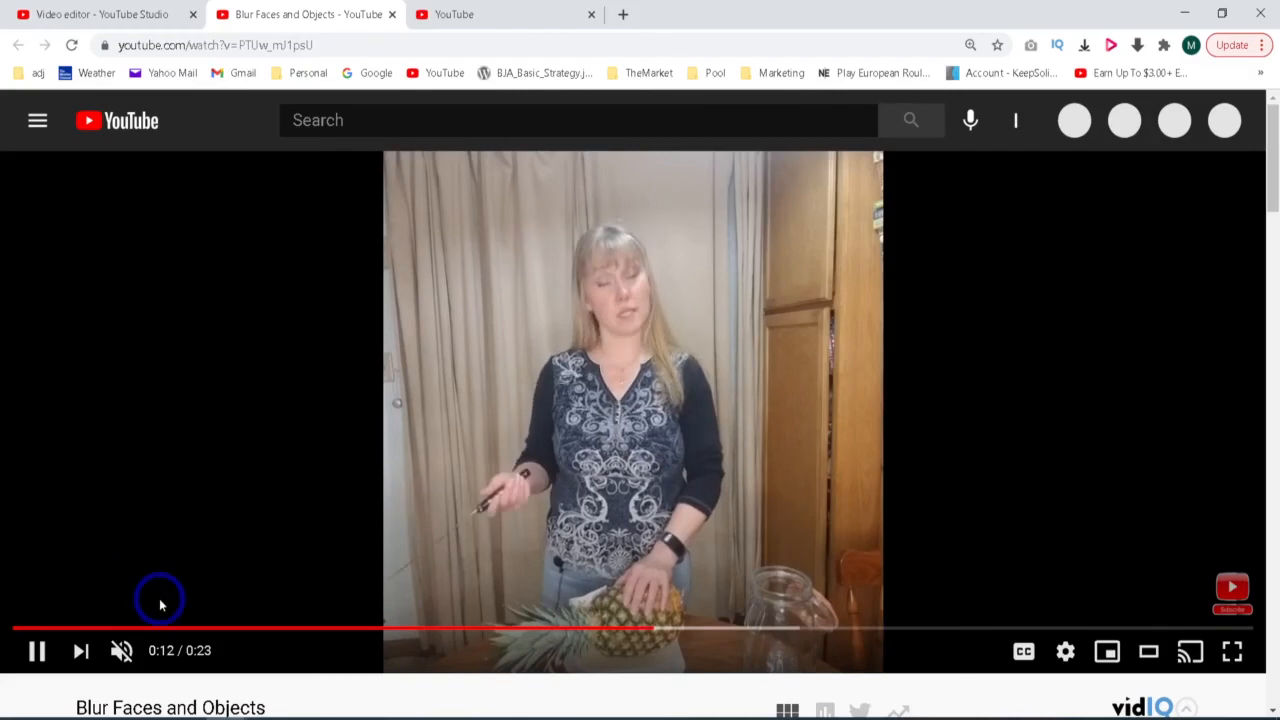
{"action": "left_click", "coordinate": [350, 627]}
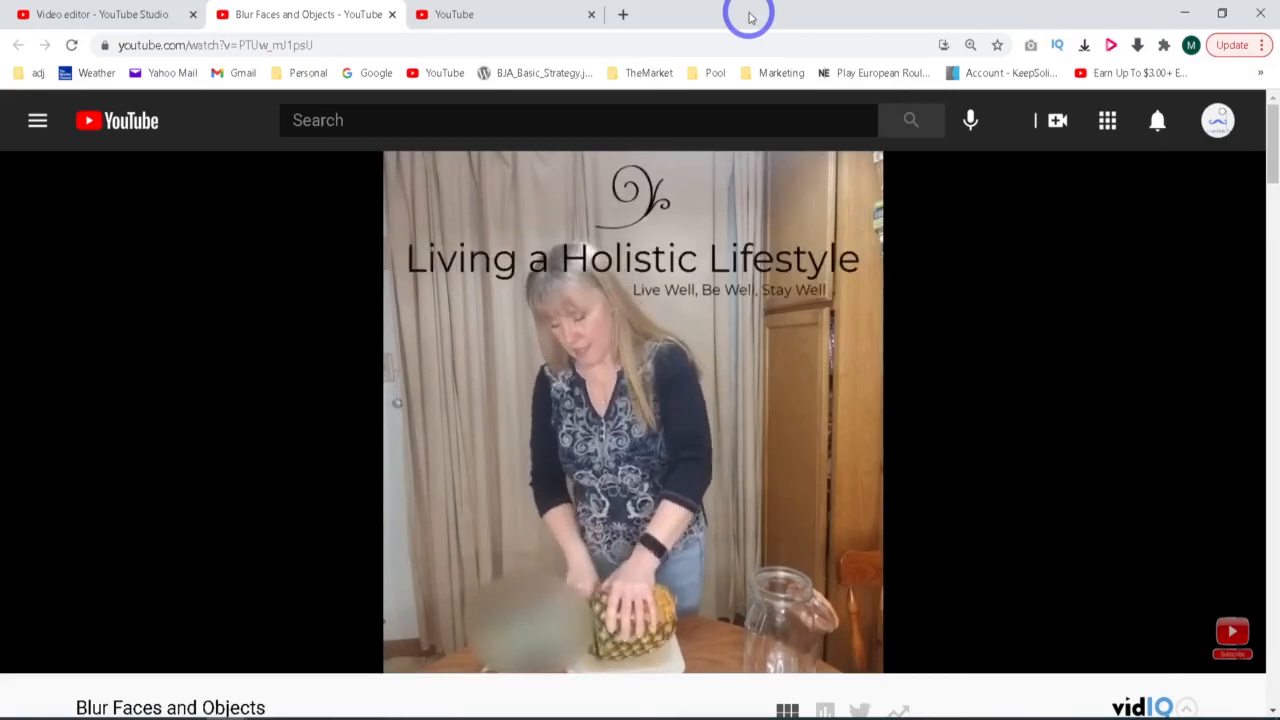
{"action": "key", "text": "ctrl+w"}
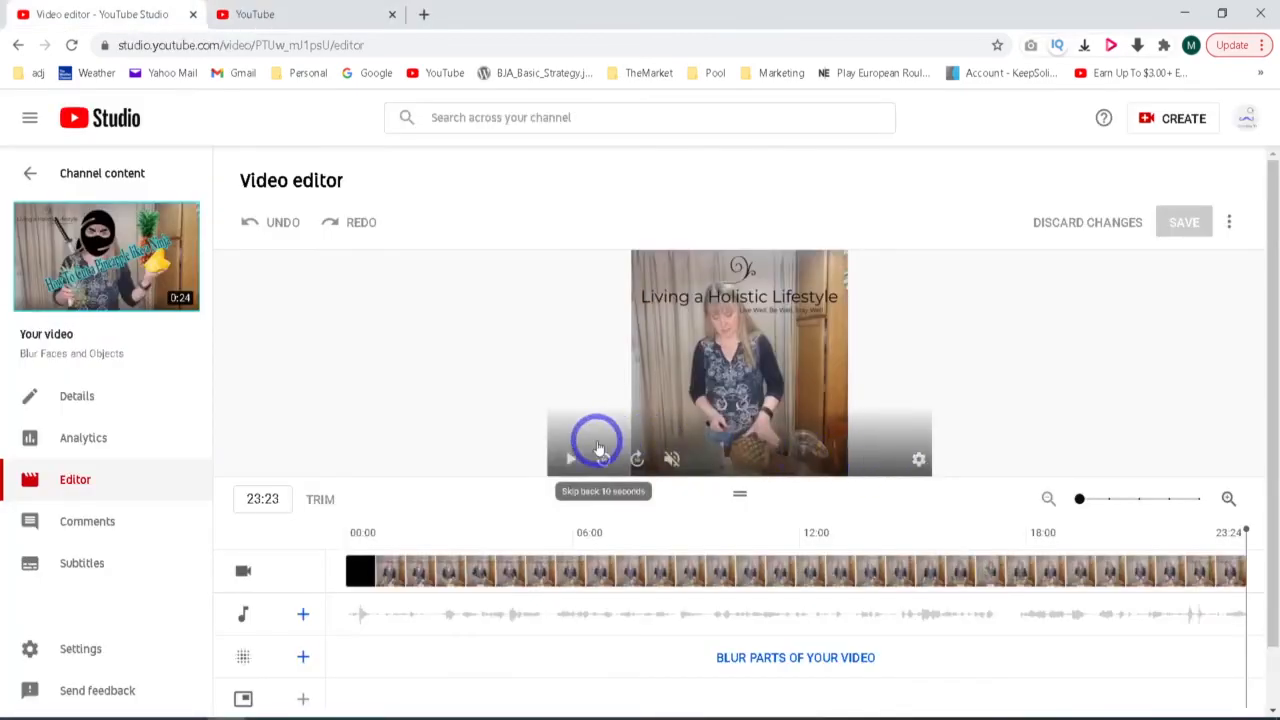